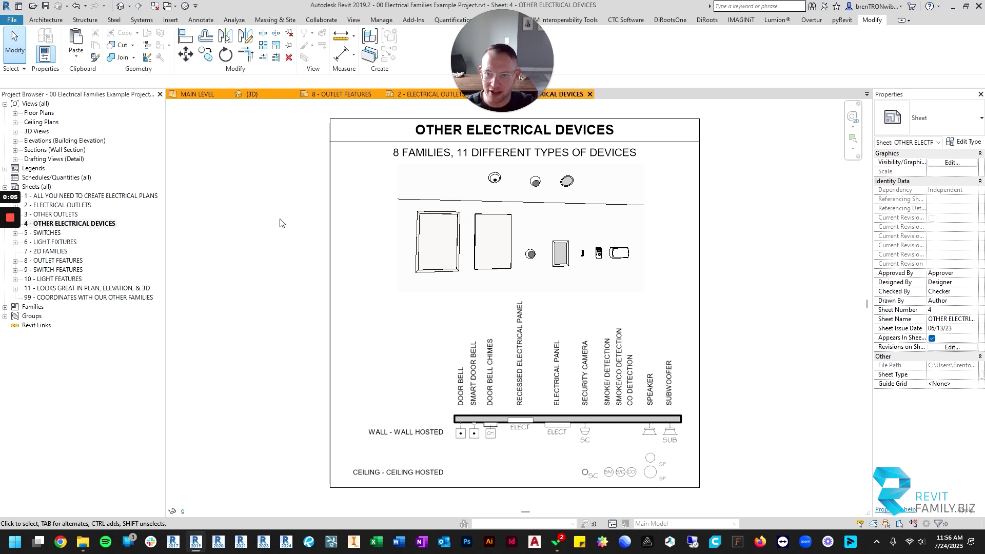
- Expand the floor plans, open the MAIN LEVEL plan and examine the labelled symbols in the Other Electrical Devices group
{"action": "double_click", "coordinate": [46, 117]}
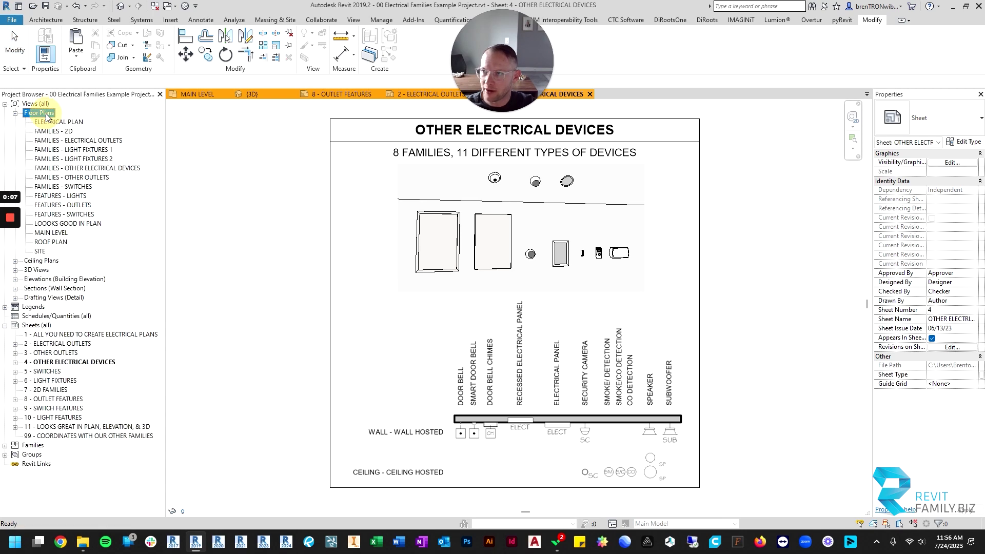
{"action": "left_click", "coordinate": [185, 95]}
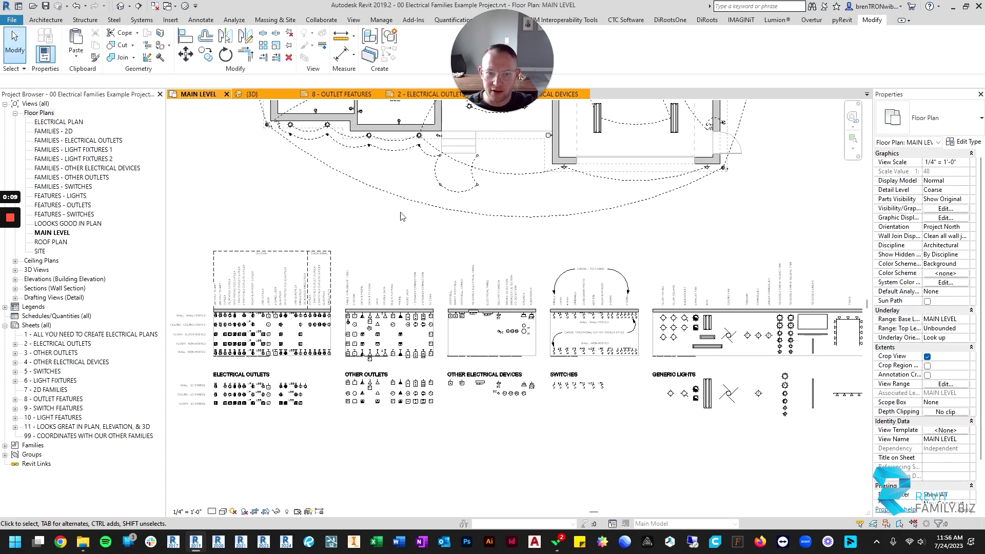
{"action": "scroll", "coordinate": [705, 331], "scroll_direction": "up", "scroll_amount": 5}
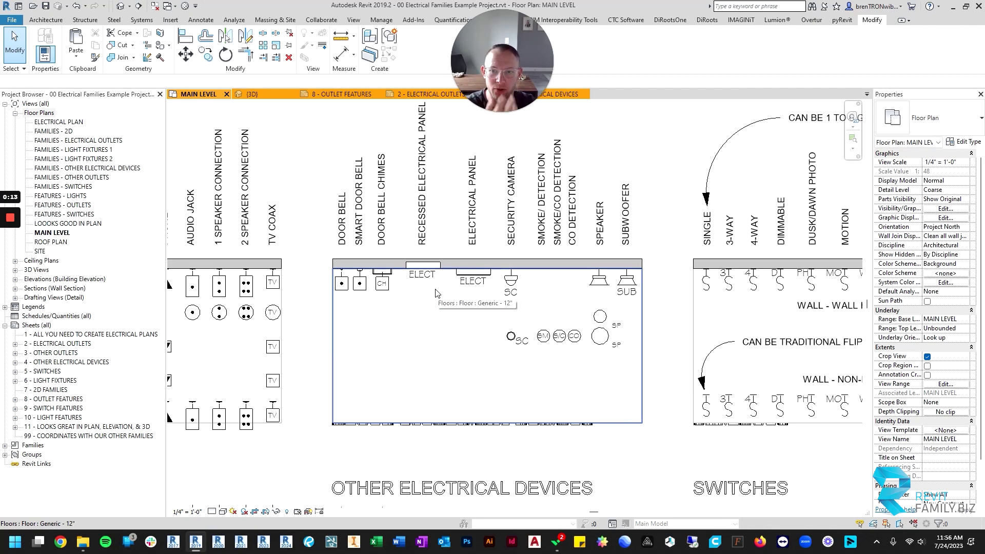
{"action": "scroll", "coordinate": [436, 293], "scroll_direction": "down", "scroll_amount": 4}
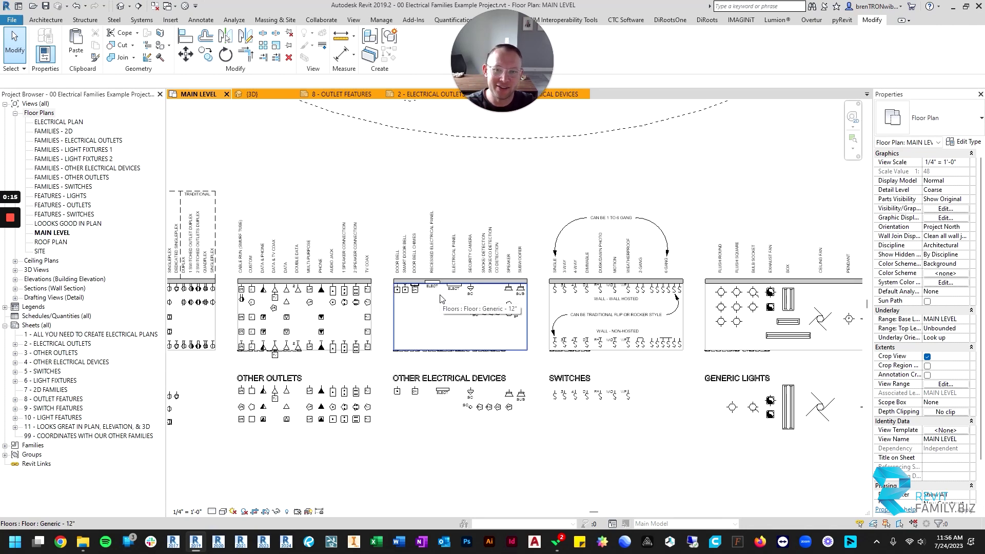
{"action": "middle_click_drag", "start_coordinate": [441, 324], "coordinate": [475, 318]}
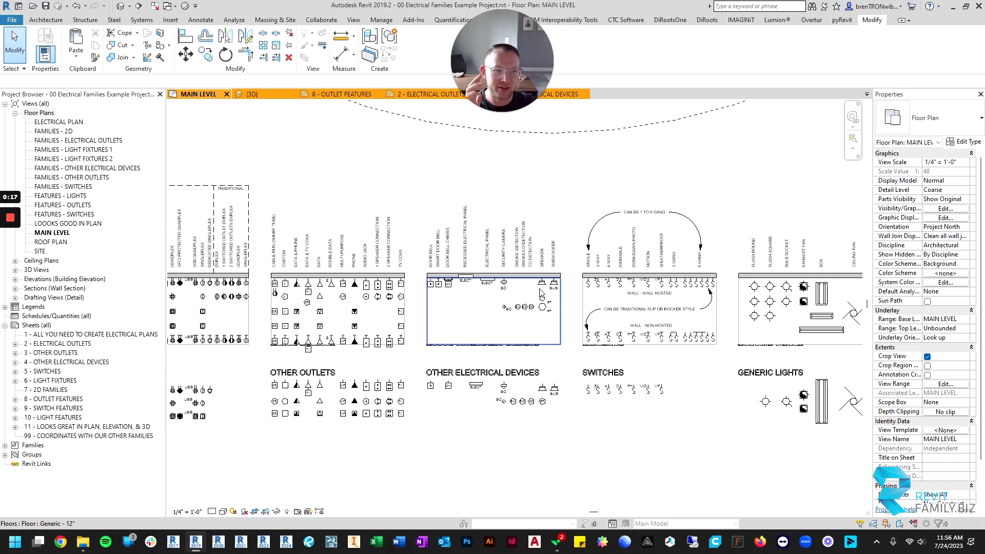
{"action": "scroll", "coordinate": [523, 279], "scroll_direction": "up", "scroll_amount": 5}
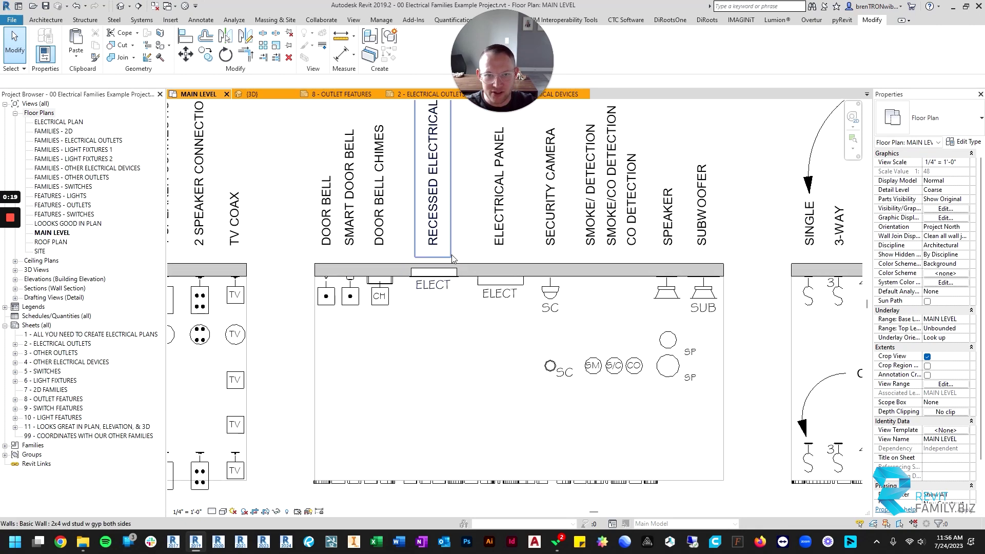
{"action": "middle_click_drag", "start_coordinate": [382, 244], "coordinate": [461, 248]}
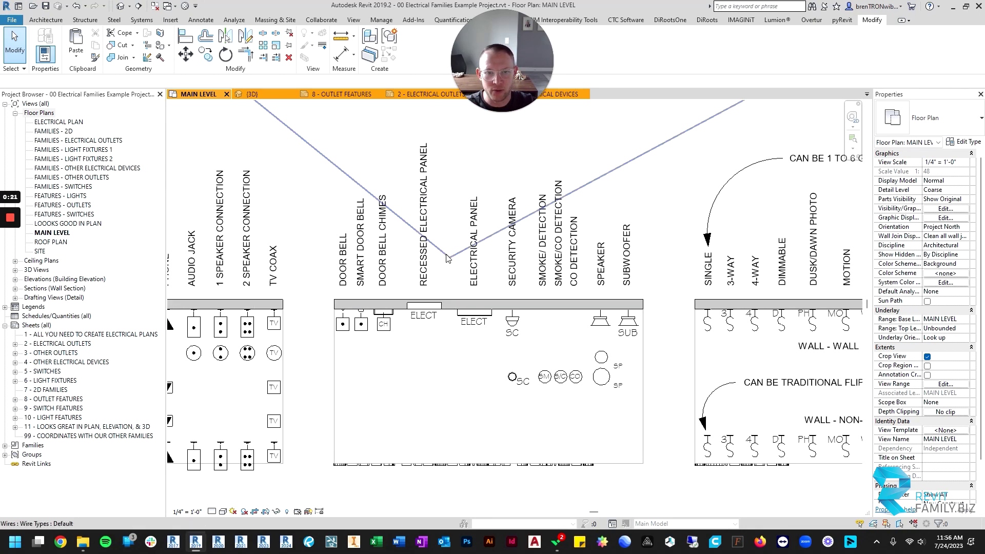
{"action": "scroll", "coordinate": [448, 258], "scroll_direction": "up", "scroll_amount": 1}
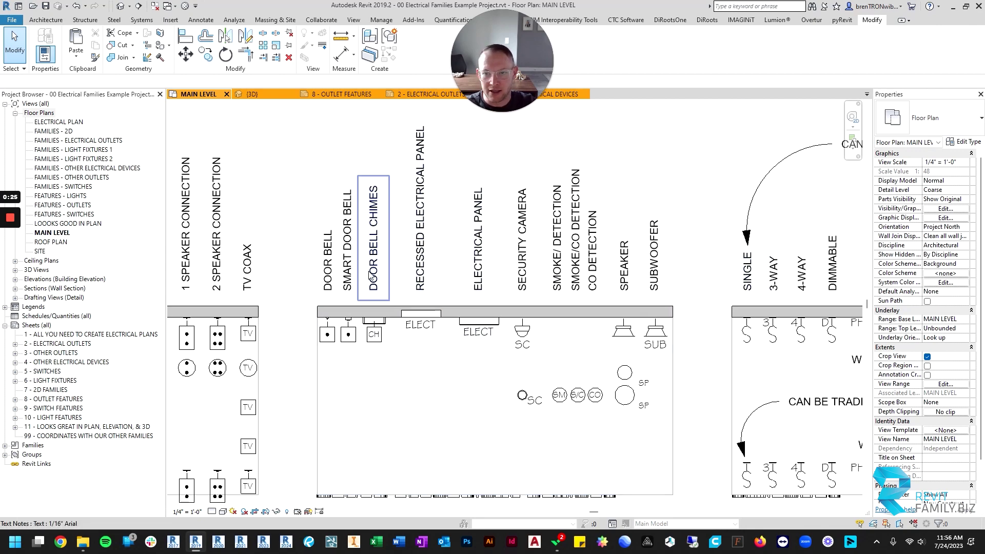
{"action": "middle_click_drag", "start_coordinate": [373, 312], "coordinate": [405, 315]}
{"action": "scroll", "coordinate": [382, 307], "scroll_direction": "up", "scroll_amount": 1}
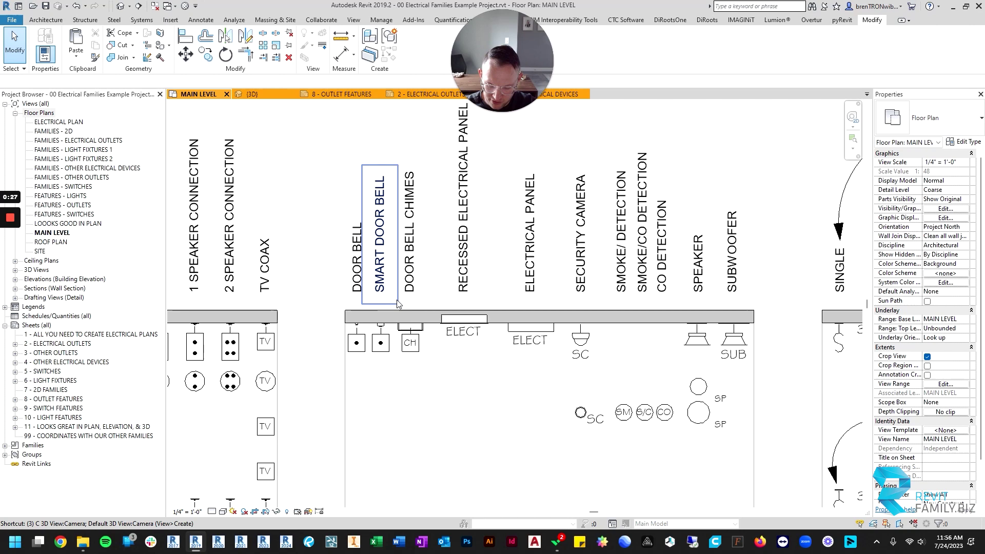
- Switch to the 3D view and inspect the plain door bell on the Other Electrical Devices wall
{"action": "key", "text": "d"}
{"action": "scroll", "coordinate": [563, 330], "scroll_direction": "down", "scroll_amount": 5}
{"action": "middle_click_drag", "start_coordinate": [686, 283], "coordinate": [185, 330]}
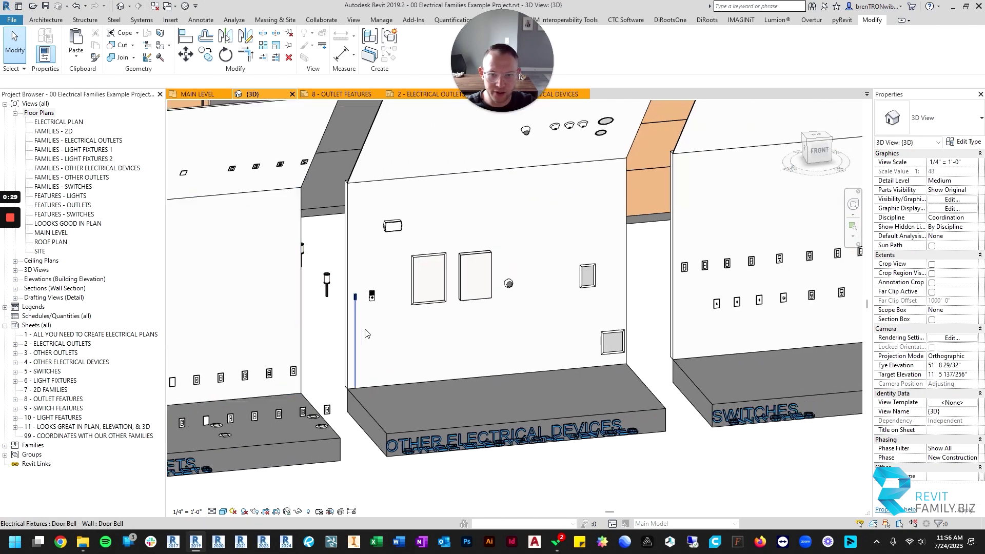
{"action": "scroll", "coordinate": [359, 307], "scroll_direction": "up", "scroll_amount": 8}
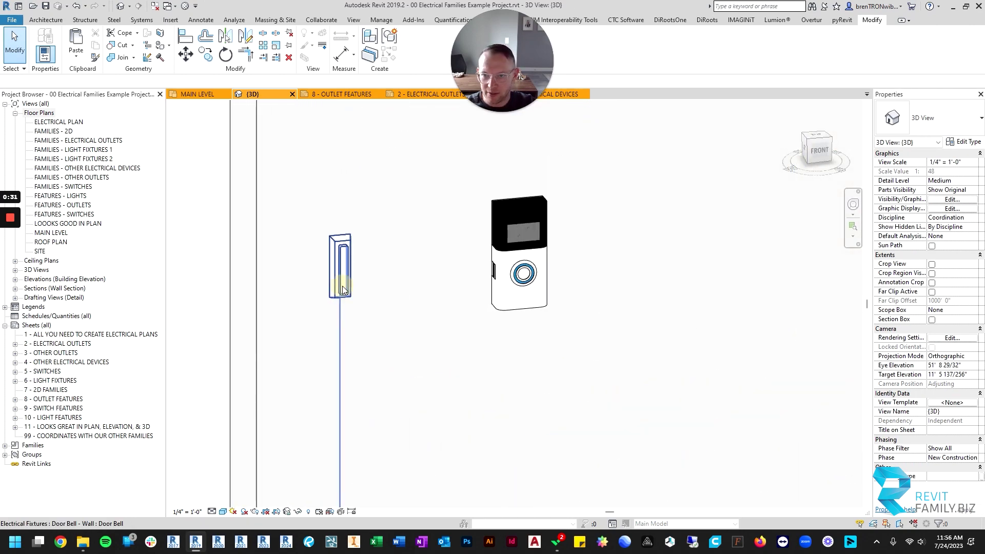
{"action": "left_click", "coordinate": [343, 289]}
{"action": "middle_click_drag", "start_coordinate": [323, 337], "coordinate": [294, 291], "text": "shift"}
{"action": "key", "text": "Escape"}
- Inspect the smart door bell's geometry and properties from several angles, then clear the selection
{"action": "middle_click_drag", "start_coordinate": [447, 328], "coordinate": [485, 348], "text": "shift"}
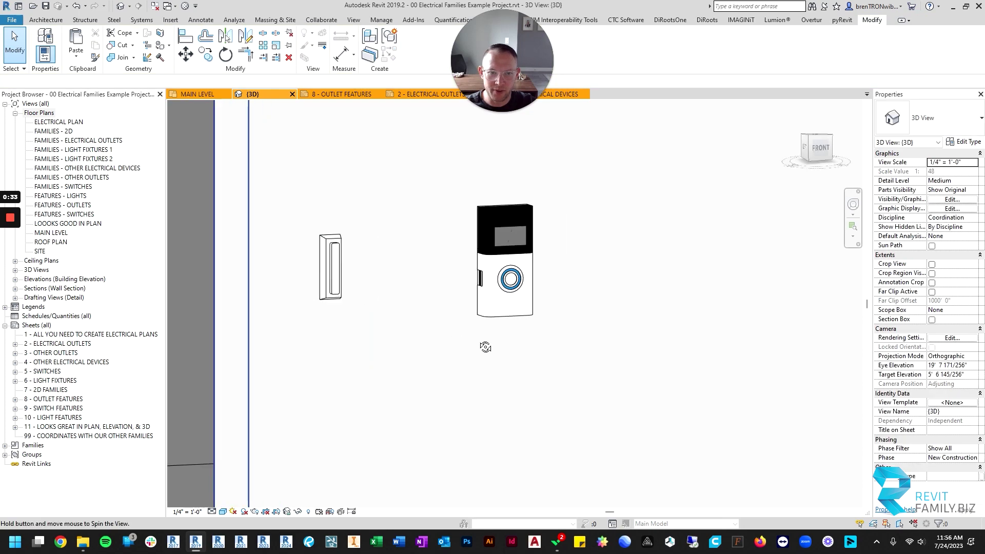
{"action": "left_click", "coordinate": [493, 258]}
{"action": "middle_click_drag", "start_coordinate": [448, 292], "coordinate": [465, 340], "text": "shift"}
{"action": "key", "text": "Escape"}
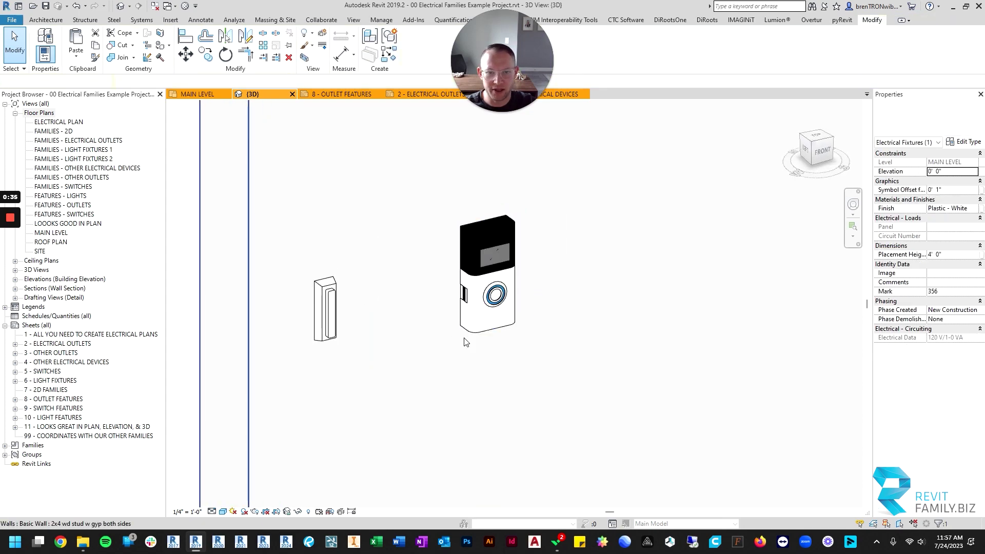
{"action": "left_click", "coordinate": [574, 301]}
{"action": "scroll", "coordinate": [573, 301], "scroll_direction": "down", "scroll_amount": 1}
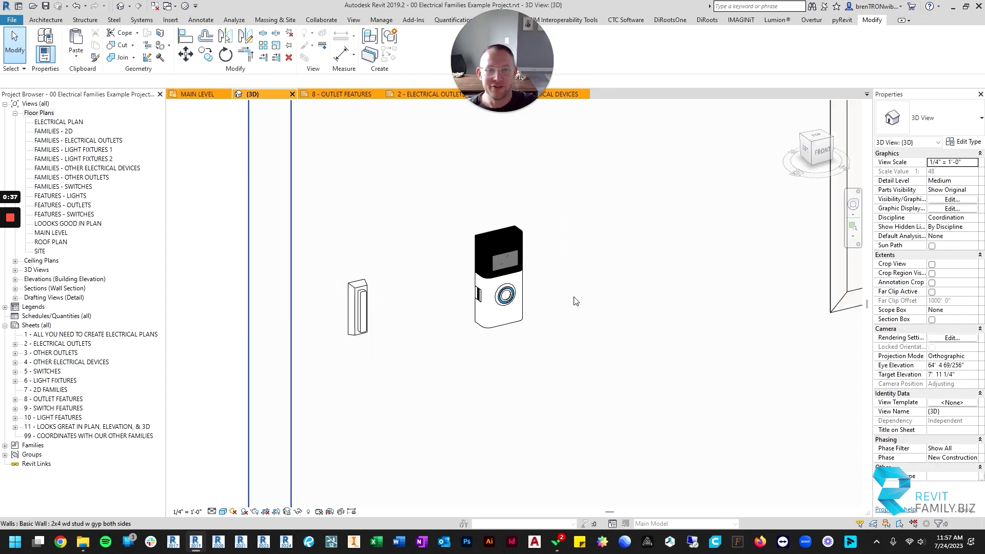
- Inspect the door bell chime box mounted high on the wall, above the door bells
{"action": "scroll", "coordinate": [575, 301], "scroll_direction": "down", "scroll_amount": 5}
{"action": "middle_click_drag", "start_coordinate": [575, 301], "coordinate": [543, 319]}
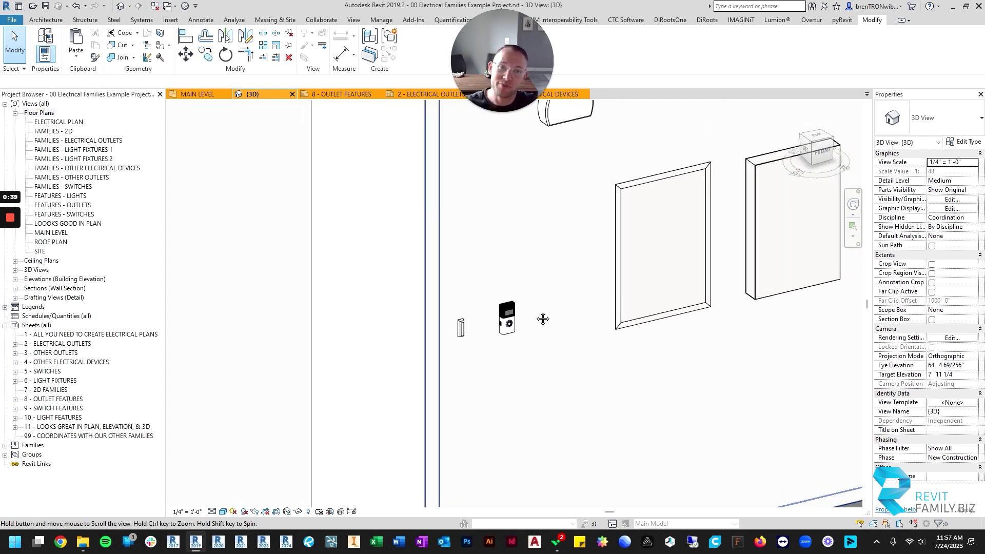
{"action": "scroll", "coordinate": [553, 280], "scroll_direction": "down", "scroll_amount": 3}
{"action": "middle_click_drag", "start_coordinate": [546, 255], "coordinate": [537, 266], "text": "shift"}
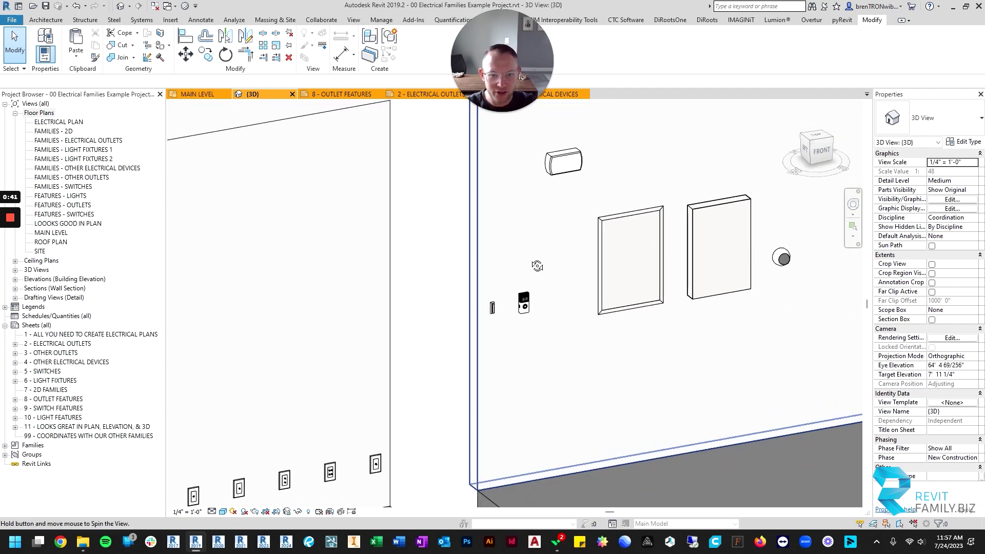
{"action": "left_click", "coordinate": [555, 152]}
{"action": "scroll", "coordinate": [556, 152], "scroll_direction": "up", "scroll_amount": 5}
{"action": "key", "text": "Escape"}
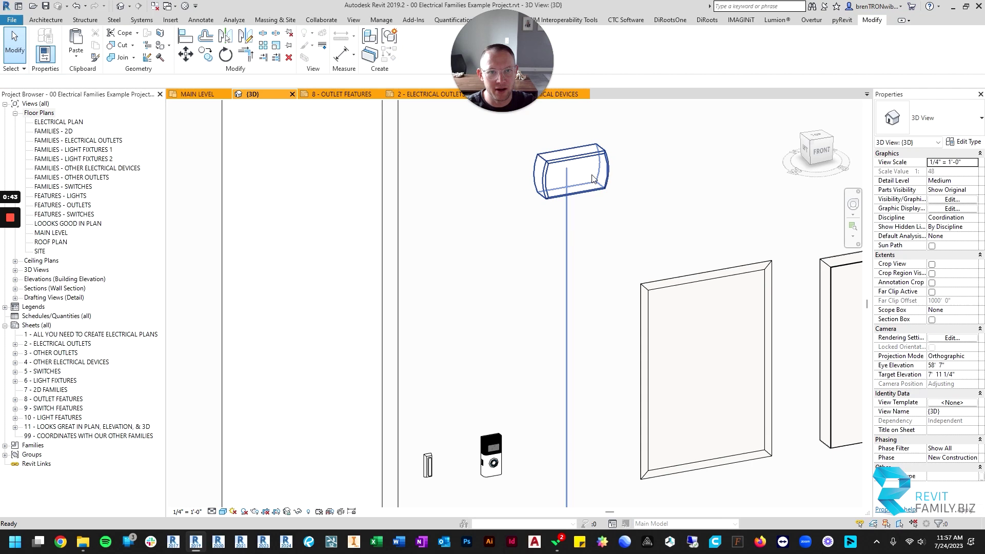
- Compare the recessed electrical panel with the surface-mounted electrical panel by selecting each on the wall
{"action": "scroll", "coordinate": [591, 180], "scroll_direction": "down", "scroll_amount": 4}
{"action": "middle_click_drag", "start_coordinate": [617, 184], "coordinate": [472, 203]}
{"action": "scroll", "coordinate": [474, 207], "scroll_direction": "down", "scroll_amount": 3}
{"action": "scroll", "coordinate": [482, 209], "scroll_direction": "up", "scroll_amount": 1}
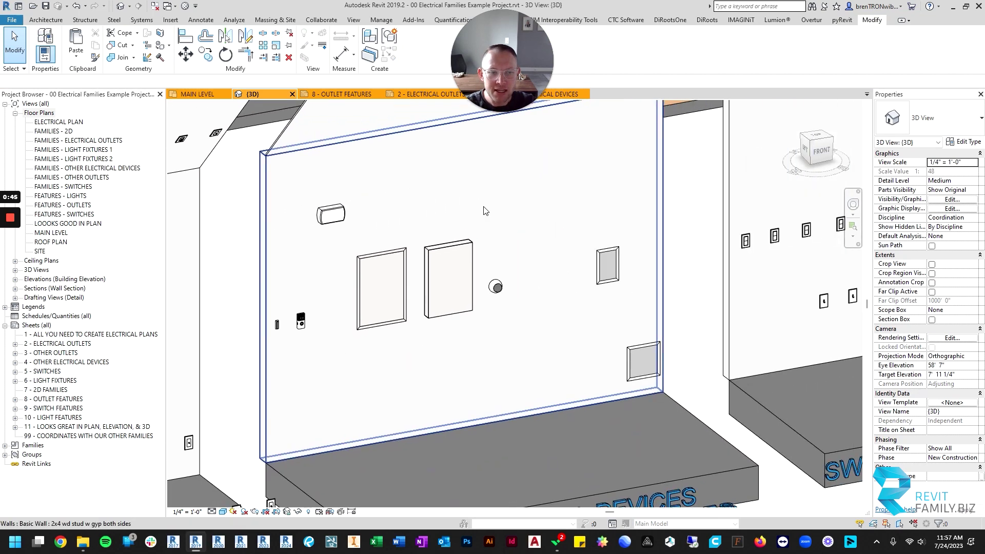
{"action": "scroll", "coordinate": [388, 249], "scroll_direction": "up", "scroll_amount": 2}
{"action": "left_click", "coordinate": [386, 274]}
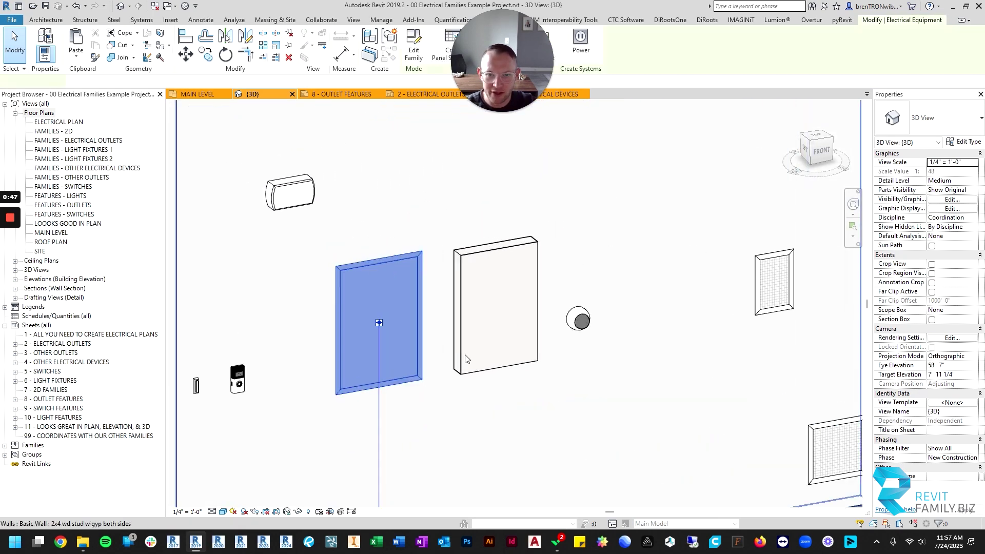
{"action": "key", "text": "Escape"}
{"action": "left_click", "coordinate": [501, 250]}
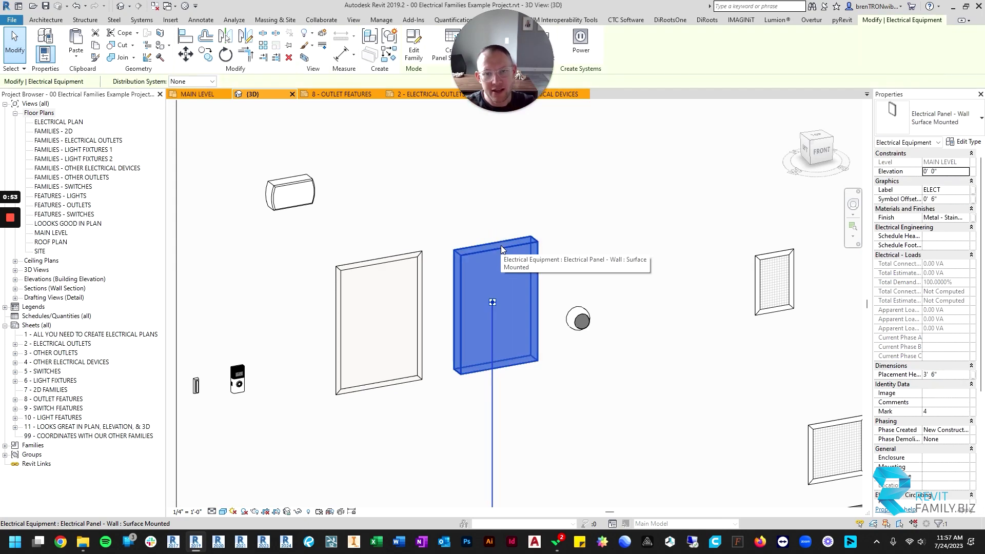
{"action": "key", "text": "Escape"}
{"action": "left_click", "coordinate": [381, 265]}
{"action": "left_click", "coordinate": [493, 252]}
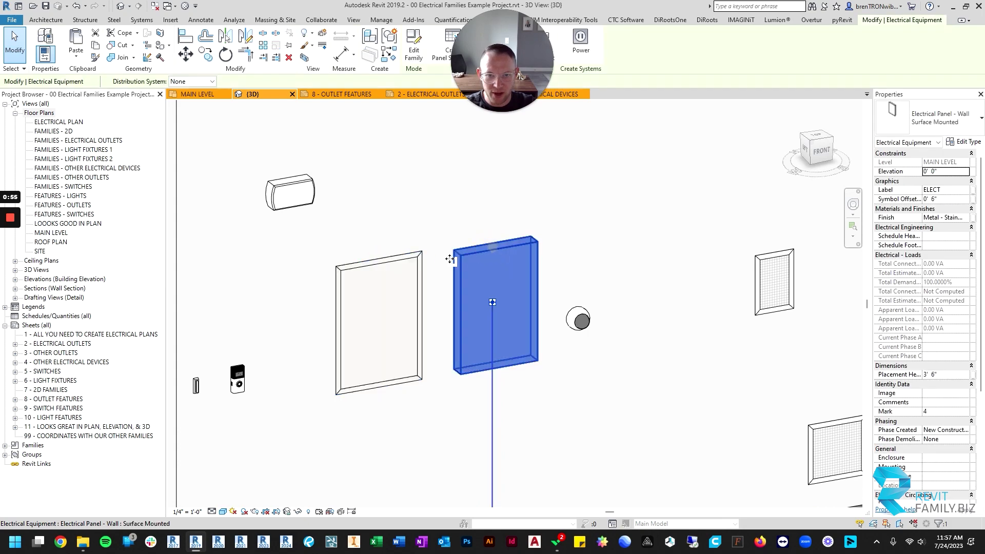
{"action": "left_click", "coordinate": [379, 270]}
{"action": "key", "text": "Escape"}
- Inspect the wall-mounted security camera and the ceiling-mounted security camera in the 3D view
{"action": "scroll", "coordinate": [513, 255], "scroll_direction": "down", "scroll_amount": 2}
{"action": "middle_click_drag", "start_coordinate": [546, 258], "coordinate": [512, 310], "text": "shift"}
{"action": "middle_click_drag", "start_coordinate": [586, 321], "coordinate": [435, 304]}
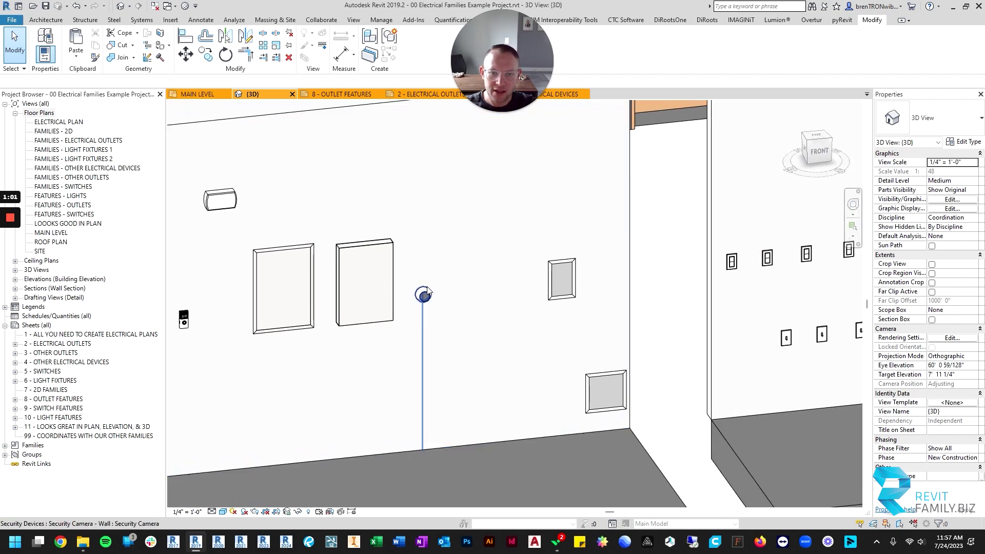
{"action": "scroll", "coordinate": [426, 293], "scroll_direction": "down", "scroll_amount": 1}
{"action": "left_click", "coordinate": [425, 295]}
{"action": "middle_click_drag", "start_coordinate": [357, 378], "coordinate": [378, 383], "text": "shift"}
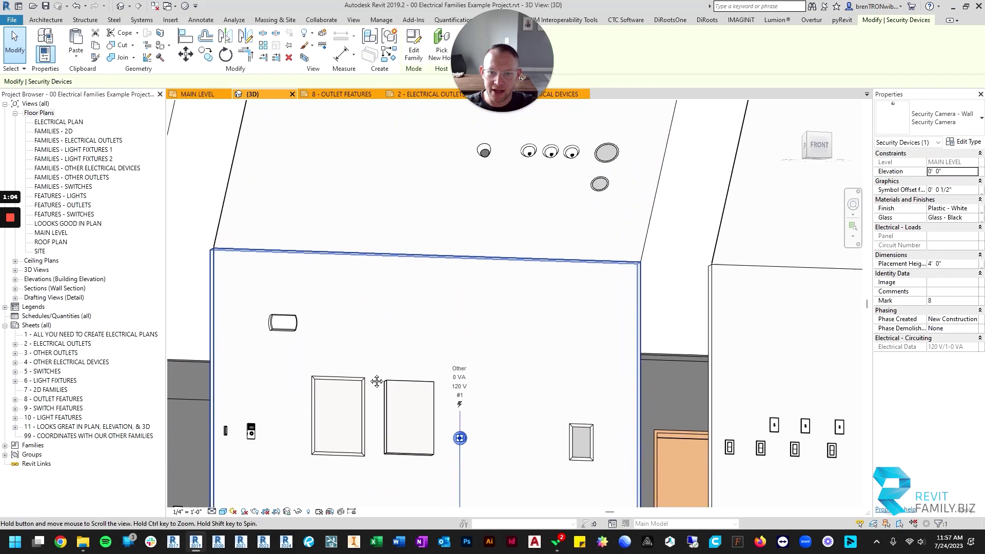
{"action": "left_click", "coordinate": [485, 152]}
{"action": "key", "text": "Escape"}
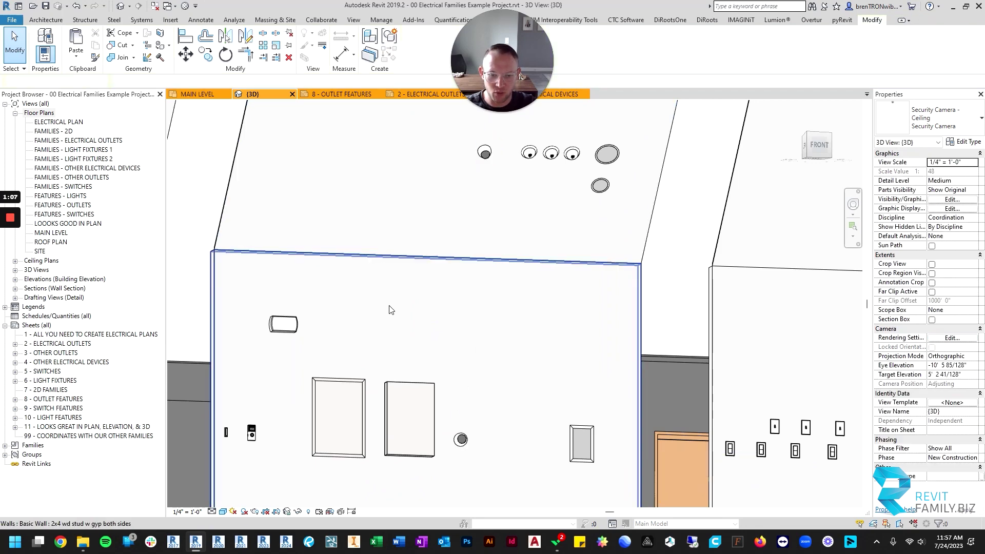
- Select the first smoke detector on the sloped ceiling to view its properties
{"action": "middle_click_drag", "start_coordinate": [387, 307], "coordinate": [400, 387], "text": "shift"}
{"action": "middle_click_drag", "start_coordinate": [541, 336], "coordinate": [336, 262]}
{"action": "left_click", "coordinate": [378, 160]}
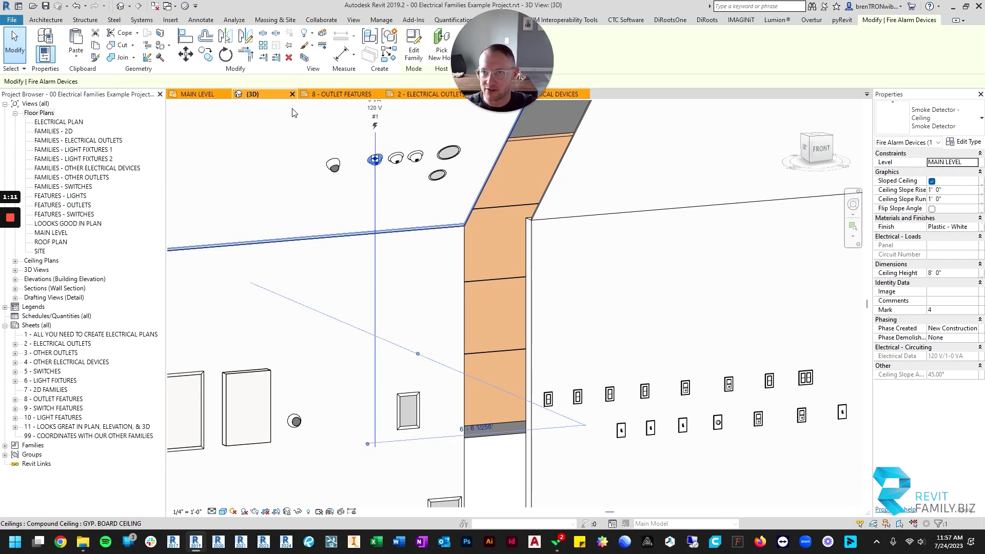
- Return to the MAIN LEVEL plan and check the smoke, smoke/carbon monoxide and carbon monoxide detector symbols one by one
{"action": "left_click", "coordinate": [195, 95]}
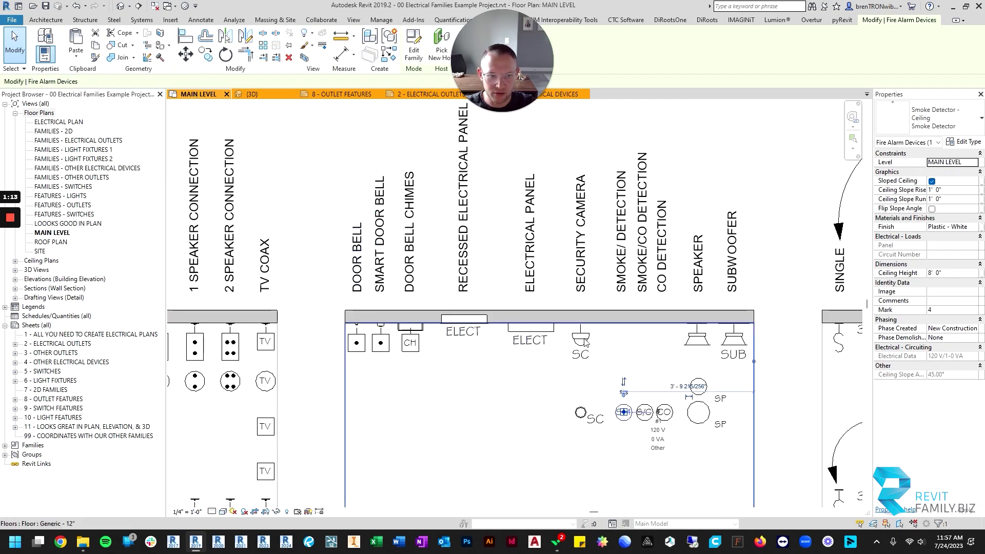
{"action": "middle_click_drag", "start_coordinate": [602, 387], "coordinate": [472, 361]}
{"action": "scroll", "coordinate": [472, 362], "scroll_direction": "up", "scroll_amount": 5}
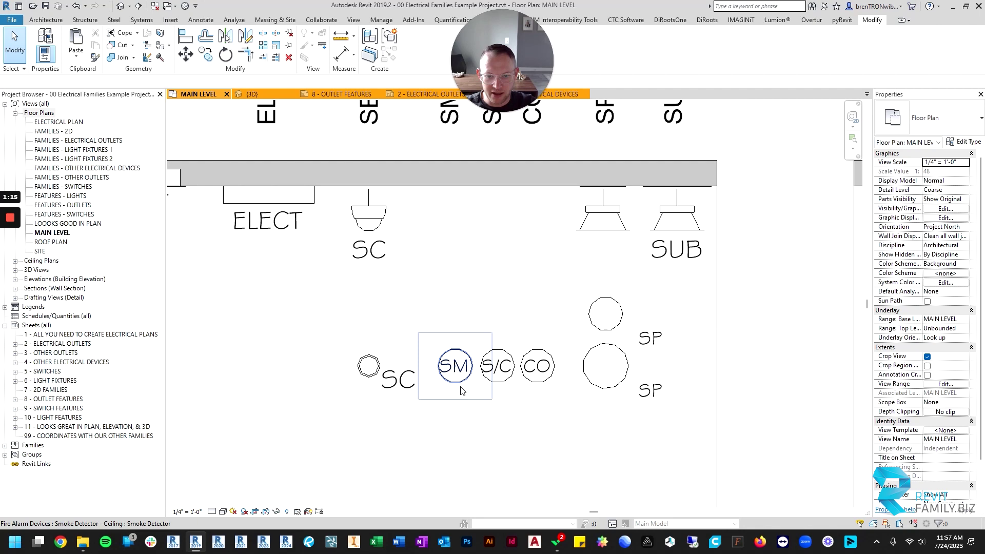
{"action": "left_click", "coordinate": [459, 386]}
{"action": "left_click", "coordinate": [500, 380]}
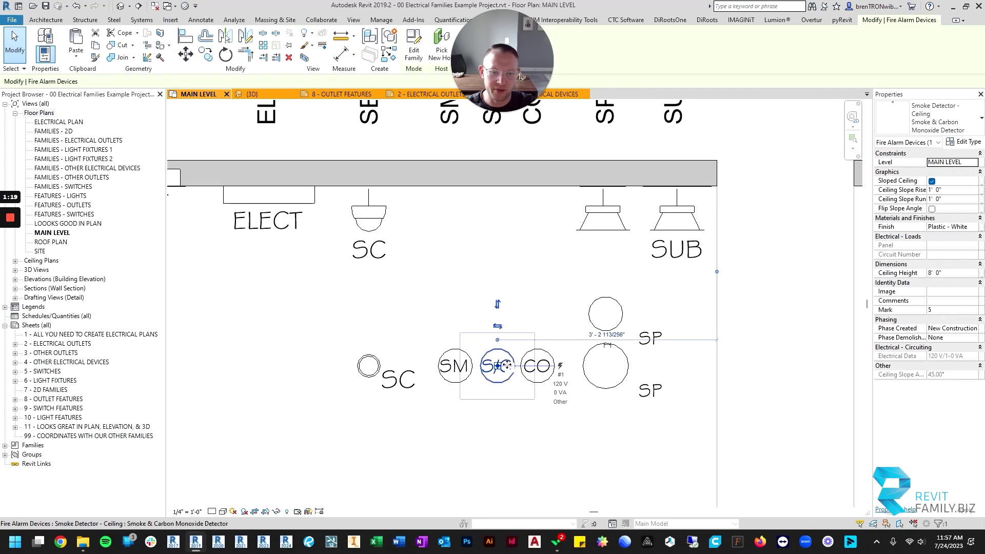
{"action": "key", "text": "Escape"}
{"action": "left_click", "coordinate": [537, 351]}
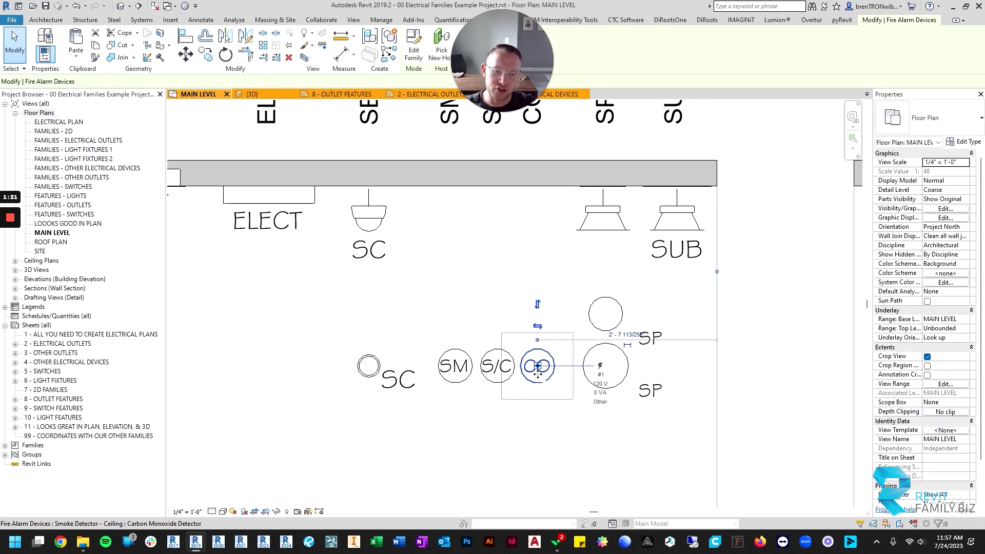
{"action": "key", "text": "Escape"}
{"action": "scroll", "coordinate": [536, 336], "scroll_direction": "down", "scroll_amount": 3}
{"action": "middle_click_drag", "start_coordinate": [514, 285], "coordinate": [499, 333]}
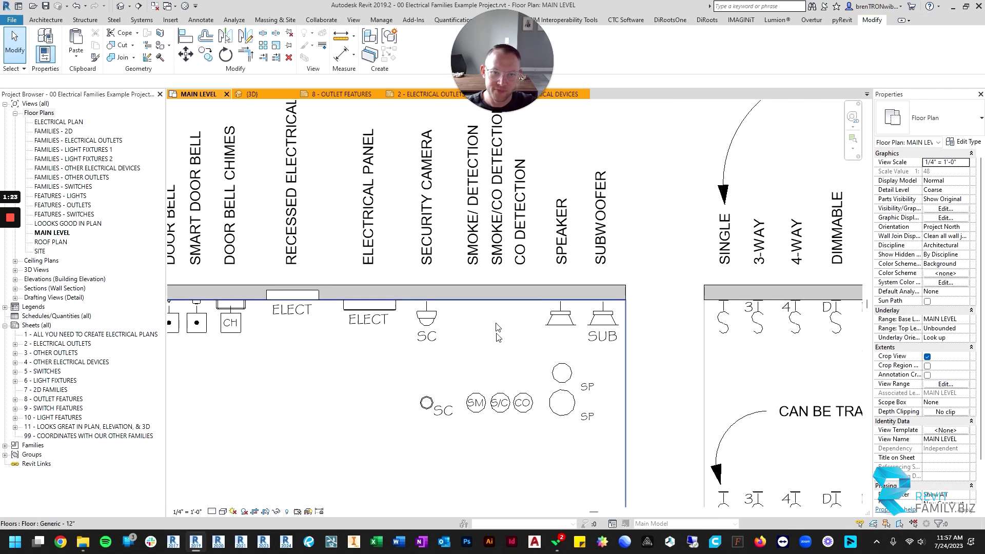
- Return to the 3D view and inspect the smoke, smoke/carbon monoxide and carbon monoxide detectors on the sloped ceiling
{"action": "key", "text": "d"}
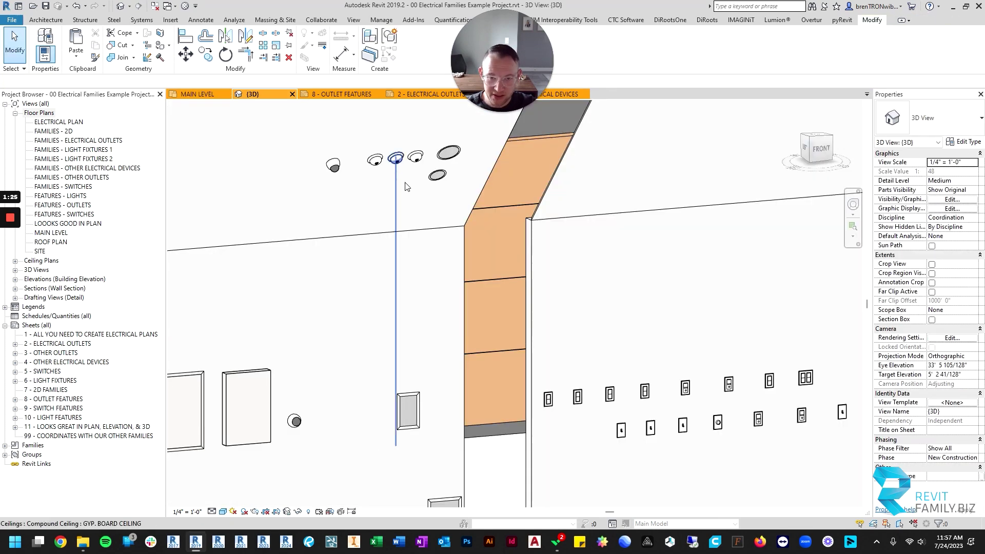
{"action": "scroll", "coordinate": [382, 134], "scroll_direction": "up", "scroll_amount": 5}
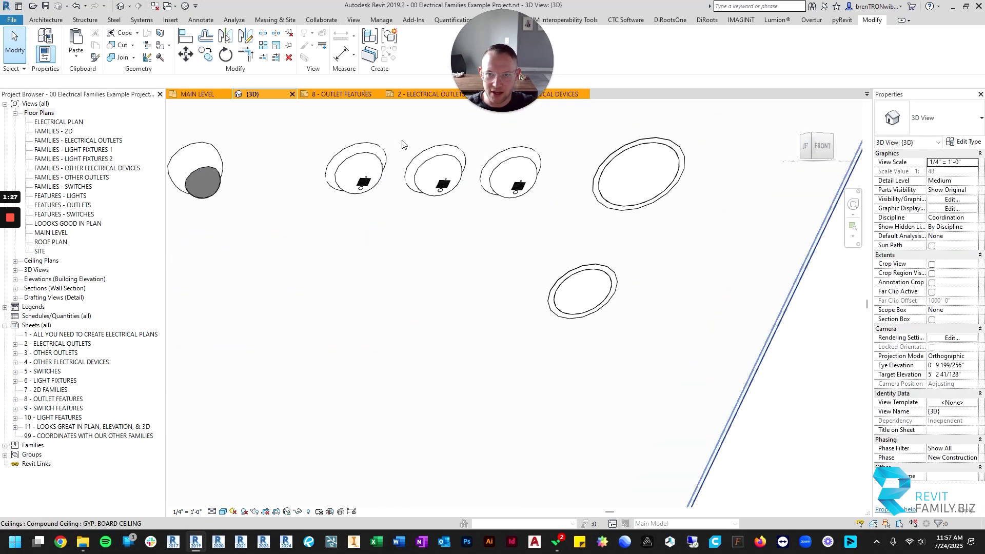
{"action": "scroll", "coordinate": [524, 186], "scroll_direction": "down", "scroll_amount": 4}
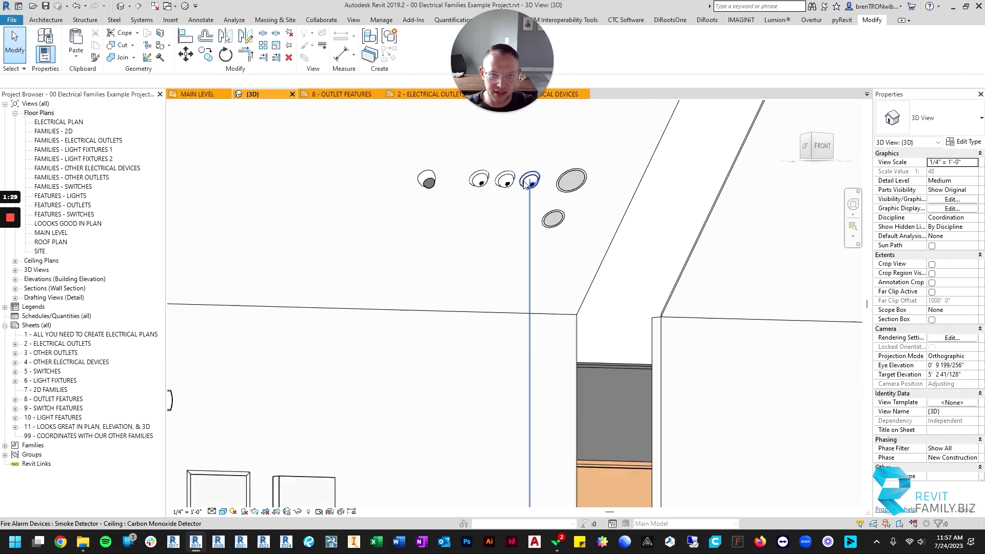
{"action": "middle_click_drag", "start_coordinate": [610, 201], "coordinate": [534, 213], "text": "shift"}
{"action": "scroll", "coordinate": [570, 269], "scroll_direction": "down", "scroll_amount": 2}
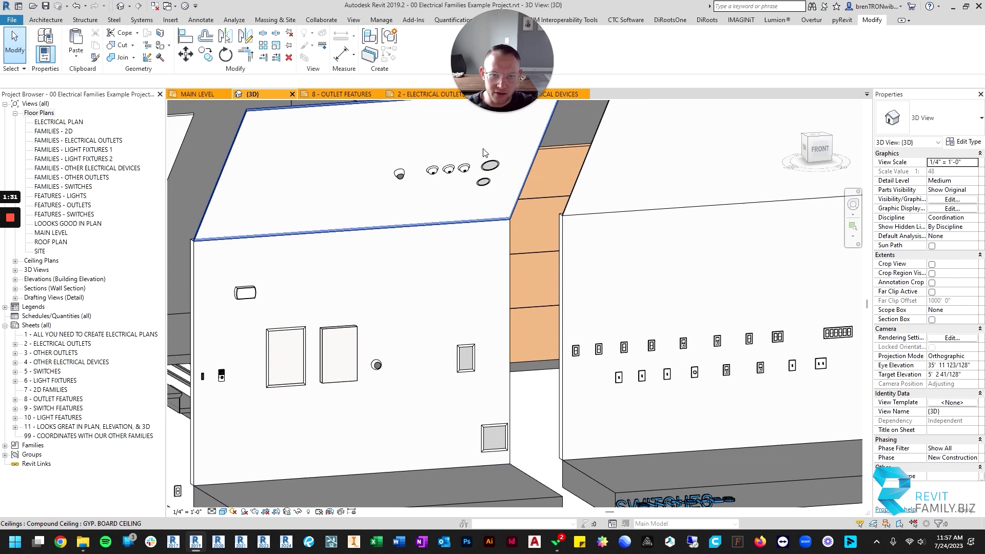
- Select the 8" ceiling speaker on the sloped ceiling and view its properties
{"action": "scroll", "coordinate": [494, 164], "scroll_direction": "up", "scroll_amount": 6}
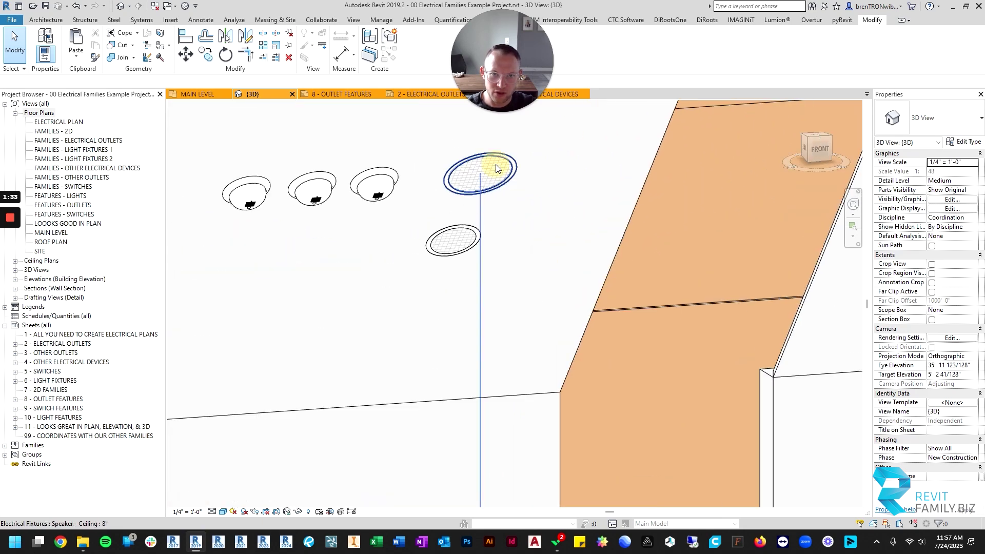
{"action": "left_click", "coordinate": [495, 168]}
{"action": "middle_click_drag", "start_coordinate": [467, 252], "coordinate": [450, 163], "text": "shift"}
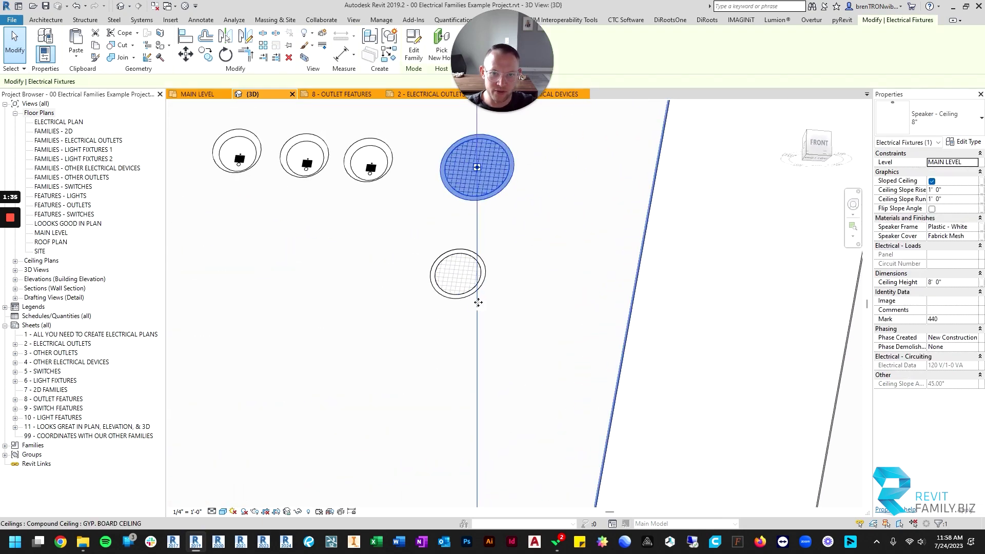
{"action": "scroll", "coordinate": [470, 302], "scroll_direction": "down", "scroll_amount": 5}
- Select the wall speaker mounted above the subwoofer to view its properties, leaving nothing selected
{"action": "middle_click_drag", "start_coordinate": [466, 315], "coordinate": [468, 441], "text": "shift"}
{"action": "middle_click_drag", "start_coordinate": [448, 503], "coordinate": [442, 272]}
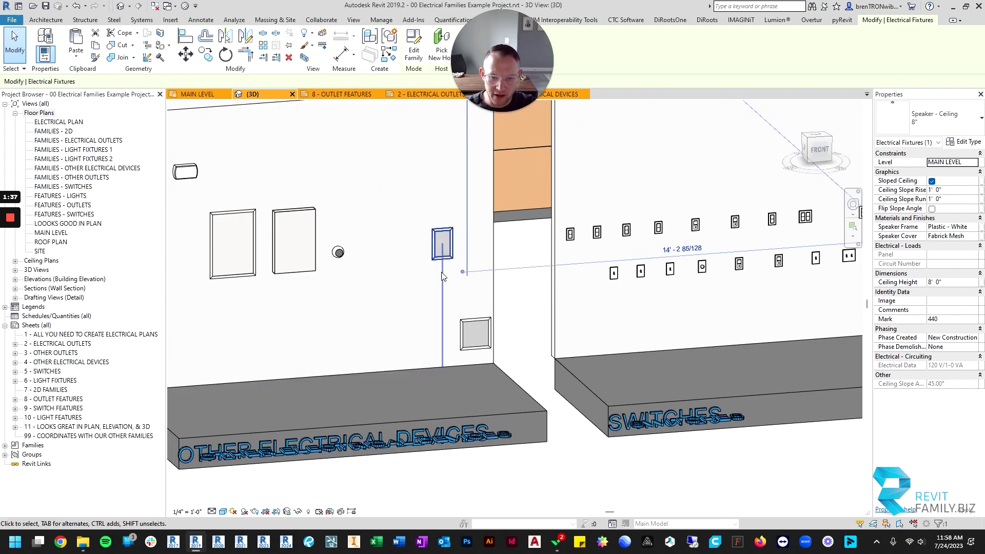
{"action": "scroll", "coordinate": [442, 277], "scroll_direction": "up", "scroll_amount": 2}
{"action": "key", "text": "Escape"}
{"action": "left_click", "coordinate": [454, 224]}
{"action": "scroll", "coordinate": [454, 224], "scroll_direction": "up", "scroll_amount": 2}
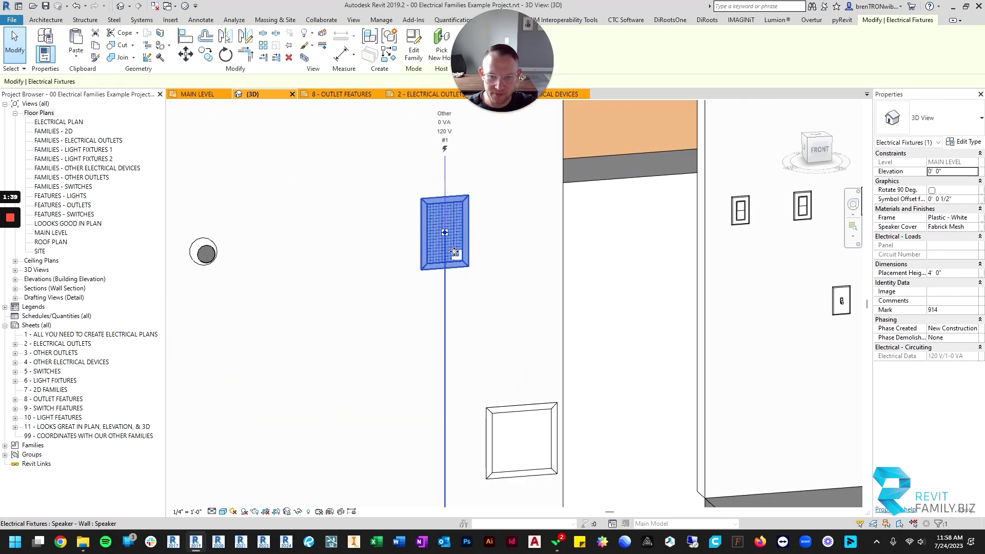
{"action": "key", "text": "Escape"}
- Return to the MAIN LEVEL plan and check the speaker and subwoofer symbols in the Other Electrical Devices group
{"action": "left_click", "coordinate": [200, 93]}
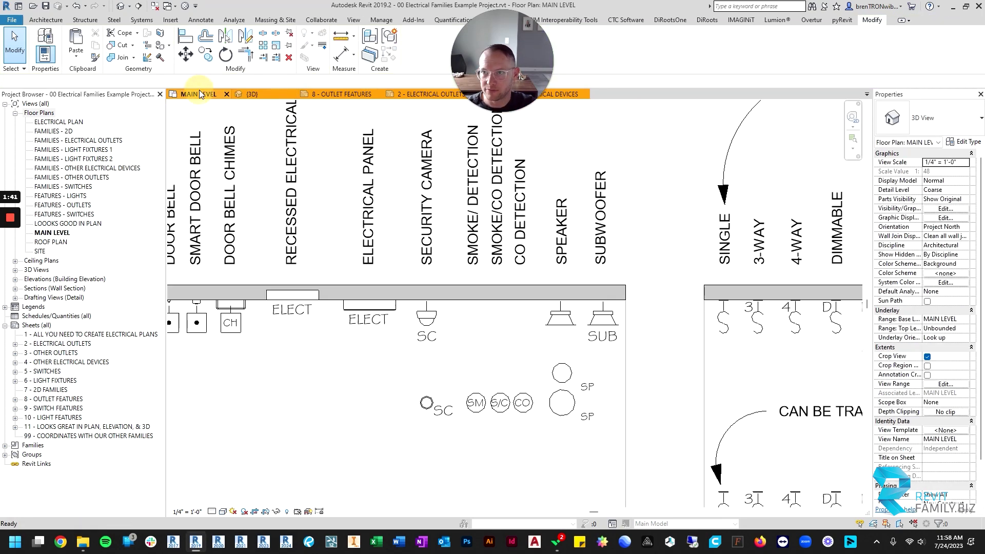
{"action": "scroll", "coordinate": [585, 319], "scroll_direction": "up", "scroll_amount": 5}
{"action": "middle_click_drag", "start_coordinate": [595, 352], "coordinate": [498, 343]}
{"action": "scroll", "coordinate": [568, 268], "scroll_direction": "down", "scroll_amount": 4}
{"action": "scroll", "coordinate": [484, 293], "scroll_direction": "down", "scroll_amount": 5}
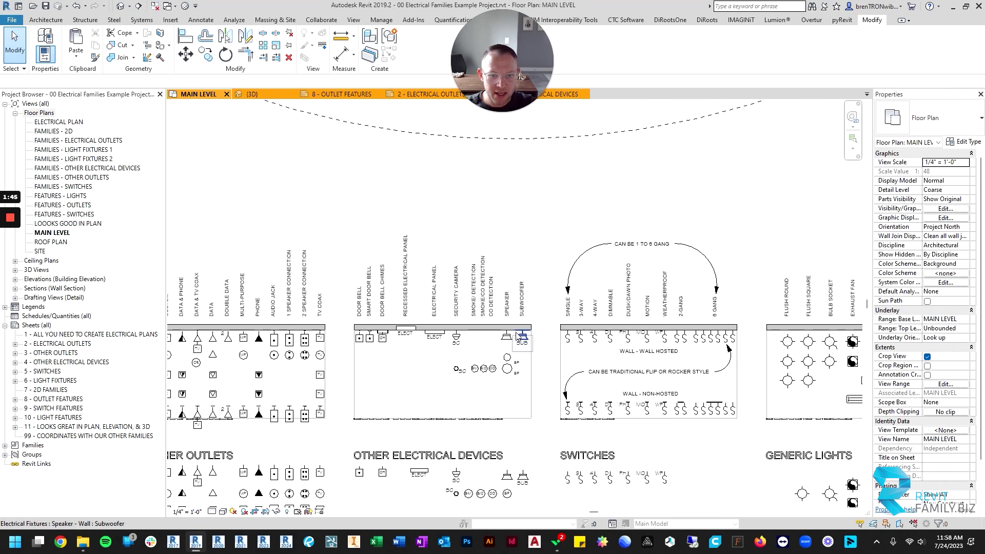
- Find the Theater room in the house plan and examine how its wall and ceiling speakers are laid out
{"action": "scroll", "coordinate": [487, 345], "scroll_direction": "down", "scroll_amount": 2}
{"action": "scroll", "coordinate": [523, 267], "scroll_direction": "down", "scroll_amount": 3}
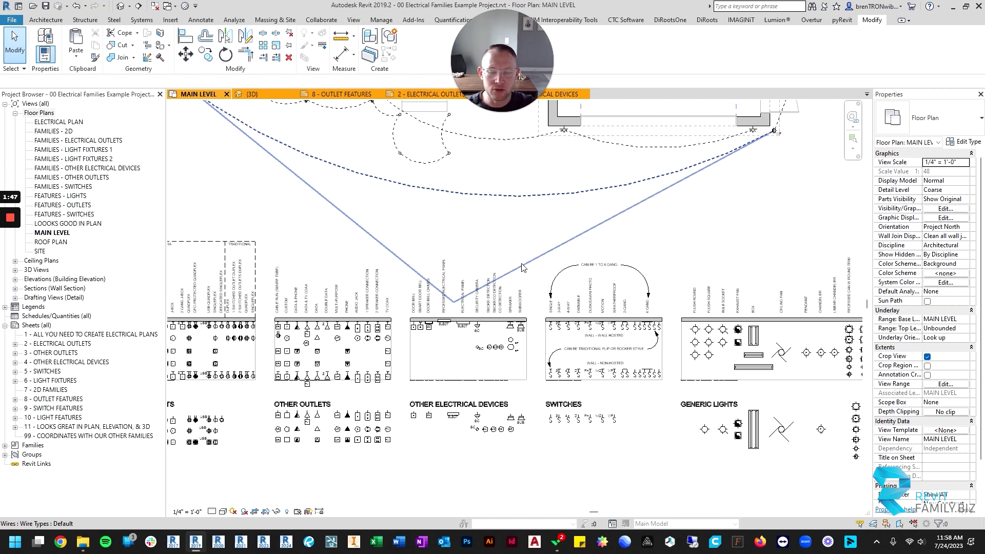
{"action": "middle_click_drag", "start_coordinate": [533, 249], "coordinate": [537, 334]}
{"action": "scroll", "coordinate": [526, 246], "scroll_direction": "down", "scroll_amount": 2}
{"action": "middle_click_drag", "start_coordinate": [528, 249], "coordinate": [531, 361]}
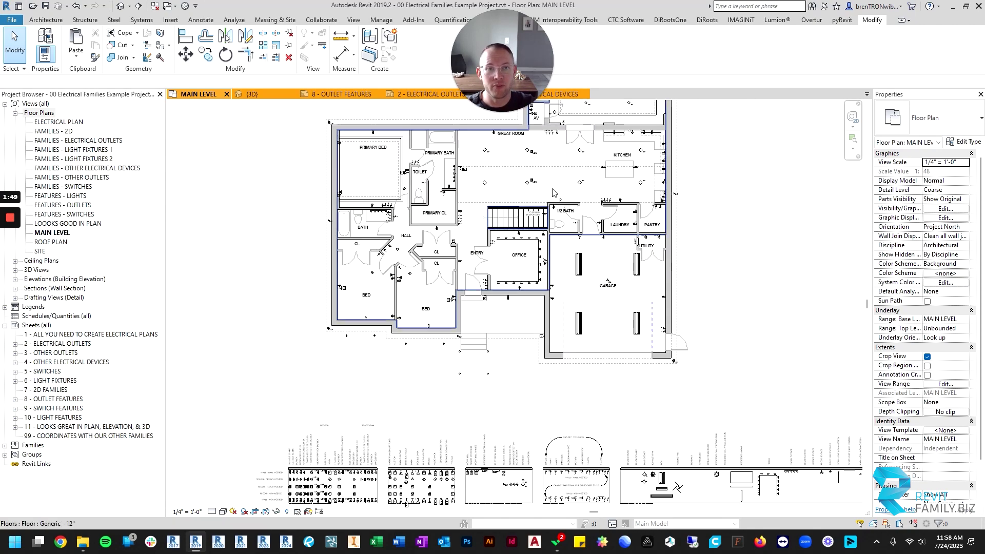
{"action": "middle_click_drag", "start_coordinate": [557, 159], "coordinate": [522, 366]}
{"action": "scroll", "coordinate": [590, 277], "scroll_direction": "up", "scroll_amount": 6}
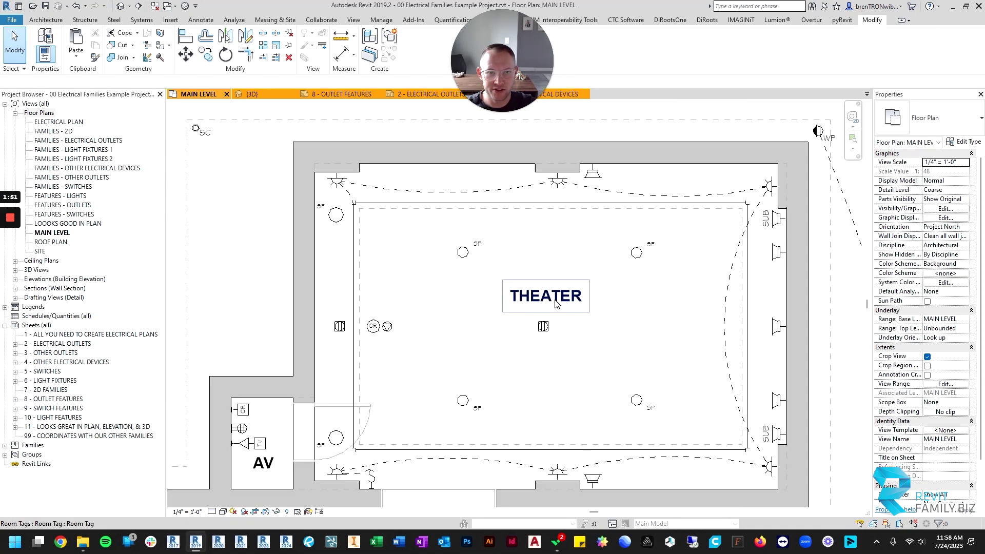
{"action": "scroll", "coordinate": [556, 304], "scroll_direction": "down", "scroll_amount": 3}
{"action": "scroll", "coordinate": [624, 297], "scroll_direction": "up", "scroll_amount": 2}
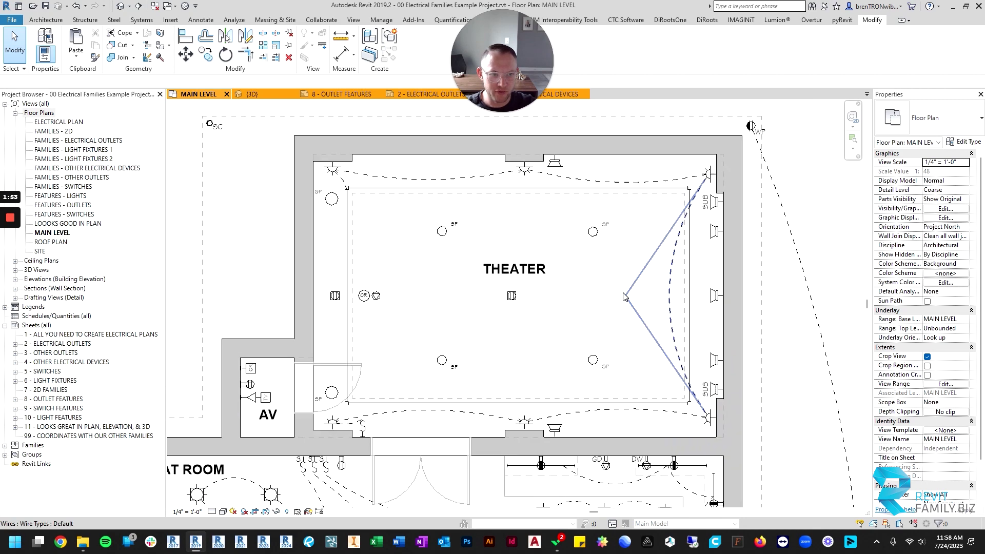
{"action": "scroll", "coordinate": [624, 296], "scroll_direction": "up", "scroll_amount": 1}
{"action": "middle_click_drag", "start_coordinate": [616, 238], "coordinate": [649, 244]}
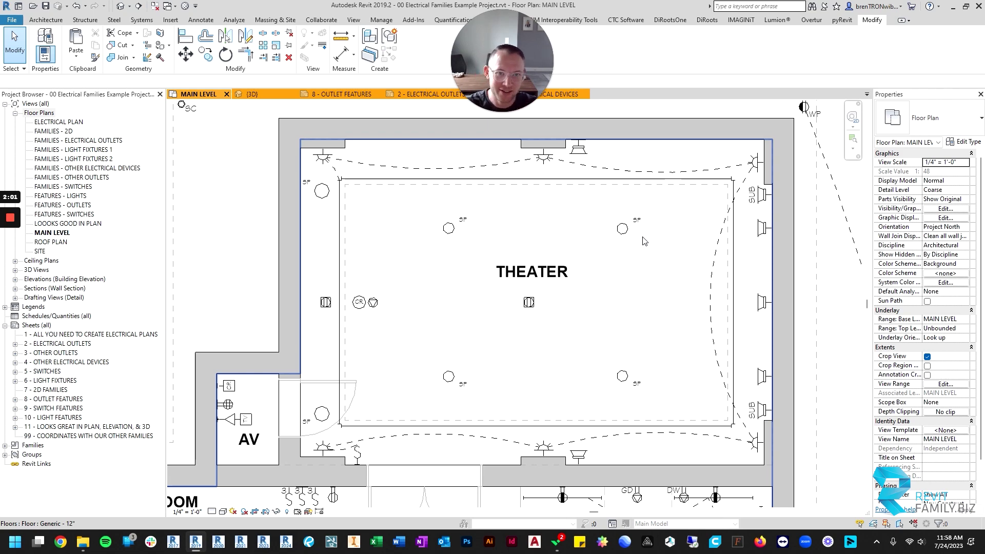
- Examine the Theater's wall subwoofers and rear ceiling speakers, including their relation to the adjoining AV closet
{"action": "scroll", "coordinate": [472, 312], "scroll_direction": "down", "scroll_amount": 1}
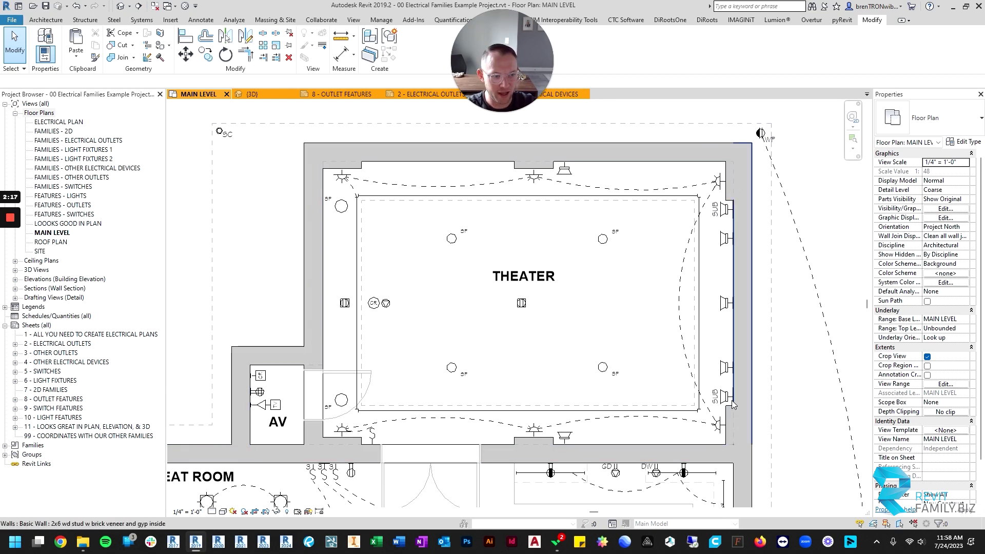
{"action": "scroll", "coordinate": [728, 399], "scroll_direction": "down", "scroll_amount": 3}
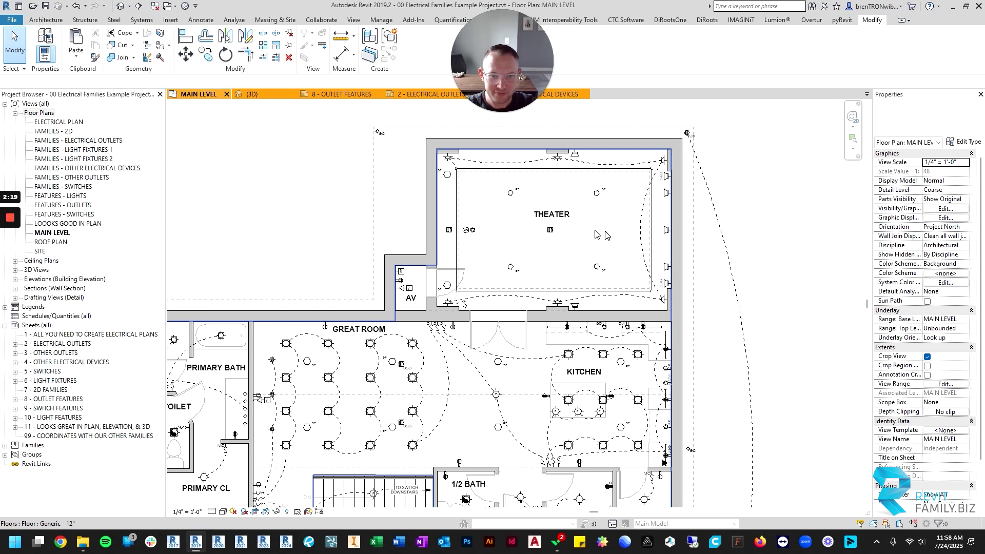
{"action": "scroll", "coordinate": [563, 253], "scroll_direction": "up", "scroll_amount": 2}
{"action": "middle_click_drag", "start_coordinate": [558, 212], "coordinate": [554, 273]}
{"action": "scroll", "coordinate": [531, 269], "scroll_direction": "up", "scroll_amount": 1}
{"action": "scroll", "coordinate": [551, 301], "scroll_direction": "down", "scroll_amount": 2}
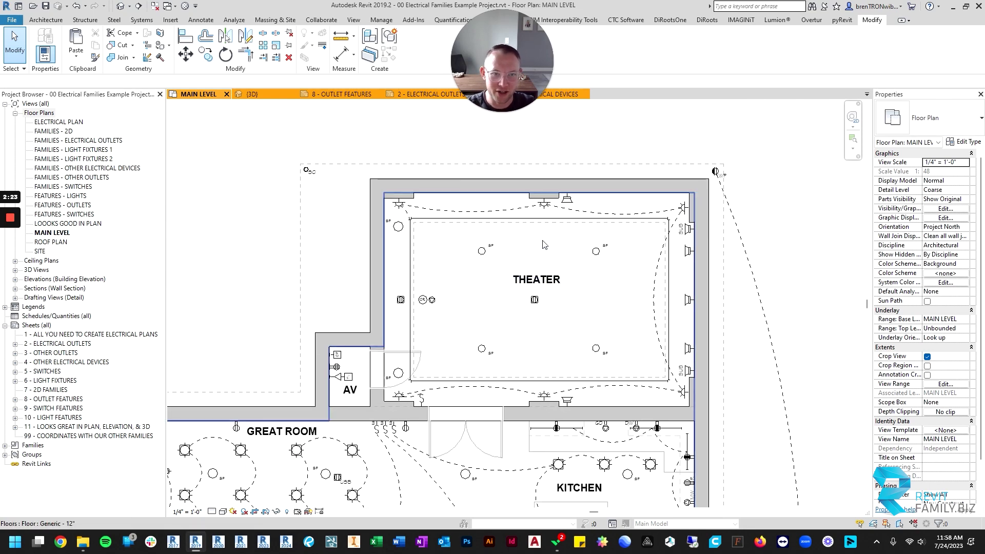
{"action": "scroll", "coordinate": [569, 203], "scroll_direction": "up", "scroll_amount": 3}
{"action": "scroll", "coordinate": [570, 205], "scroll_direction": "down", "scroll_amount": 2}
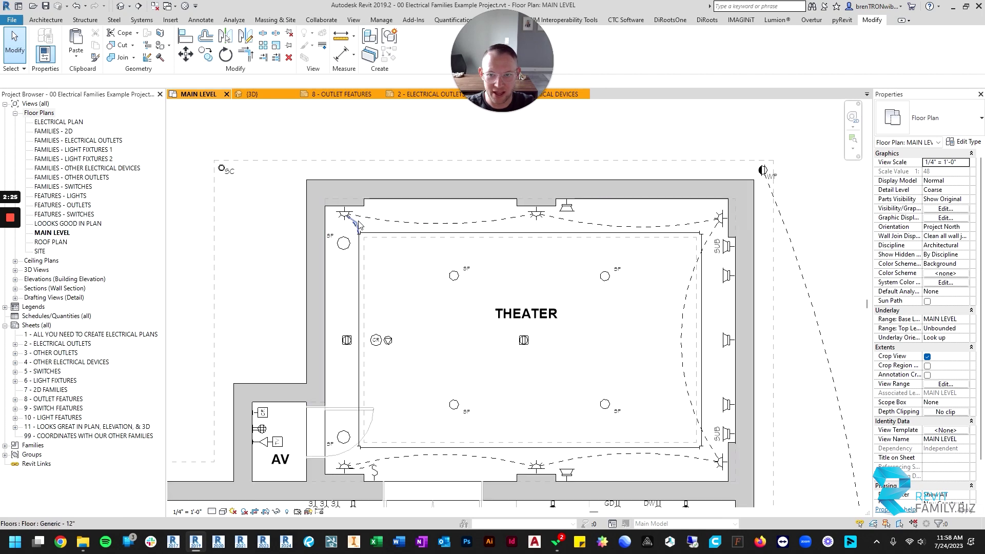
{"action": "scroll", "coordinate": [359, 221], "scroll_direction": "up", "scroll_amount": 2}
{"action": "middle_click_drag", "start_coordinate": [512, 345], "coordinate": [448, 163]}
{"action": "scroll", "coordinate": [707, 207], "scroll_direction": "down", "scroll_amount": 2}
{"action": "middle_click_drag", "start_coordinate": [707, 207], "coordinate": [703, 249]}
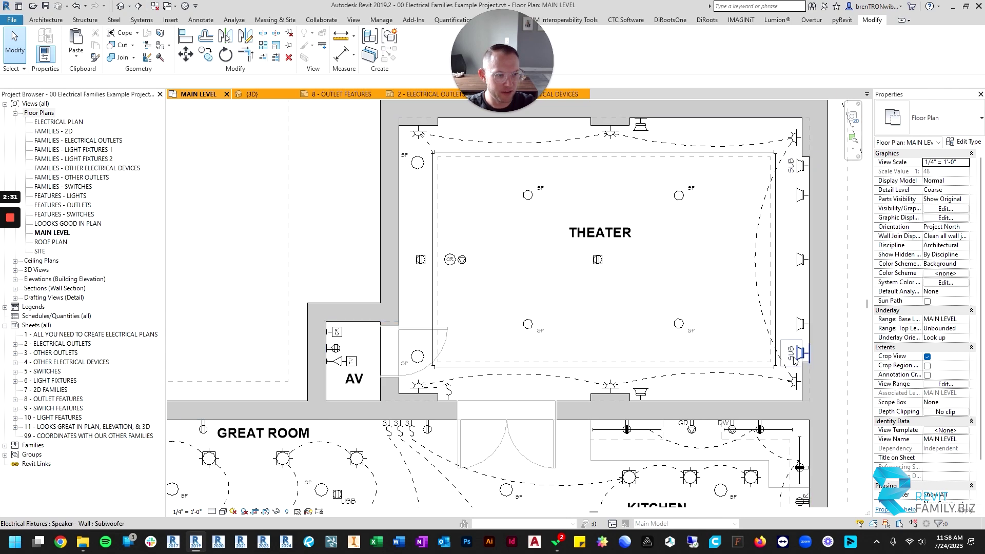
{"action": "scroll", "coordinate": [797, 362], "scroll_direction": "up", "scroll_amount": 3}
{"action": "scroll", "coordinate": [799, 359], "scroll_direction": "down", "scroll_amount": 6}
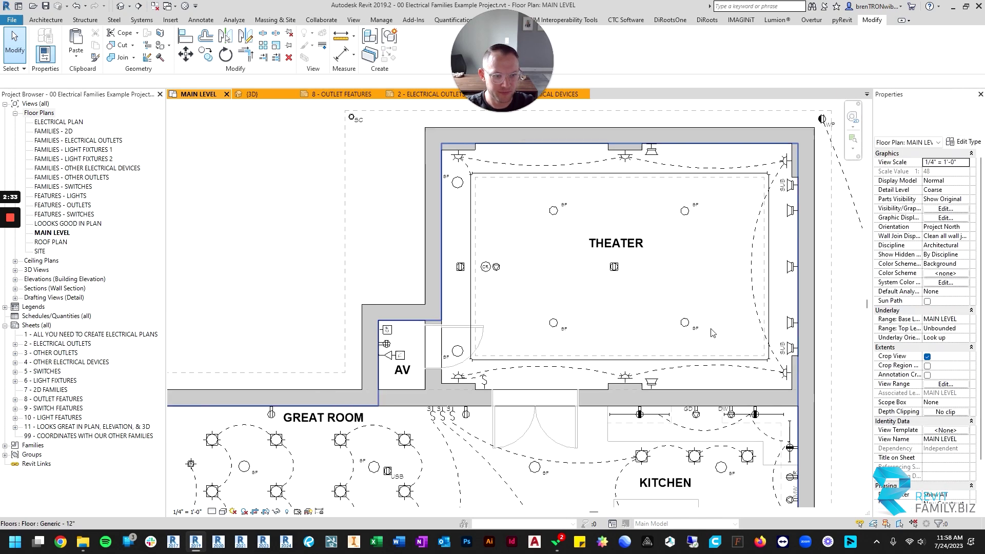
- Examine the 1 Speaker Connection and 2 Speaker Connection symbols in the Other Outlets group below the house plan
{"action": "scroll", "coordinate": [562, 311], "scroll_direction": "down", "scroll_amount": 1}
{"action": "middle_click_drag", "start_coordinate": [270, 419], "coordinate": [436, 165]}
{"action": "middle_click_drag", "start_coordinate": [497, 305], "coordinate": [453, 176]}
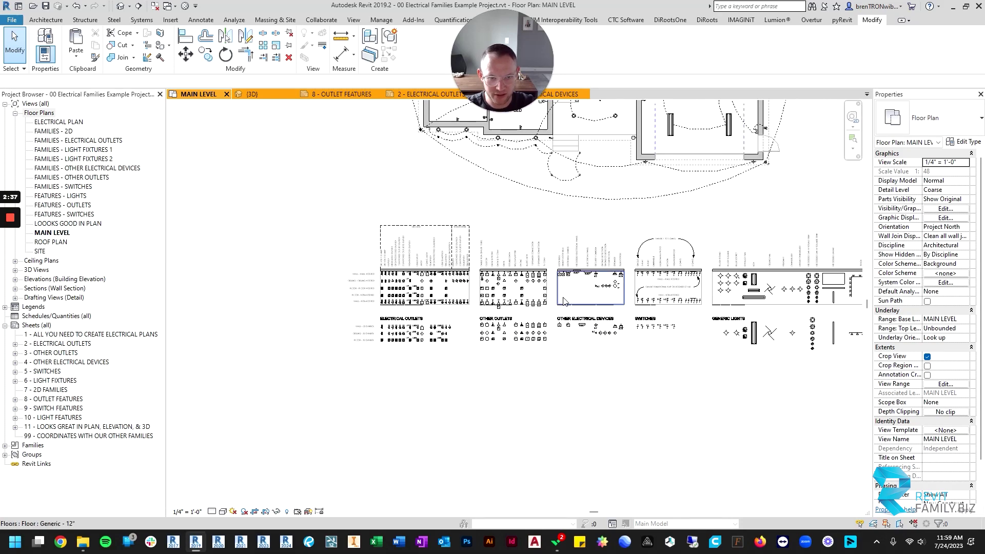
{"action": "scroll", "coordinate": [563, 300], "scroll_direction": "up", "scroll_amount": 6}
{"action": "scroll", "coordinate": [563, 301], "scroll_direction": "down", "scroll_amount": 2}
{"action": "middle_click_drag", "start_coordinate": [563, 303], "coordinate": [535, 306]}
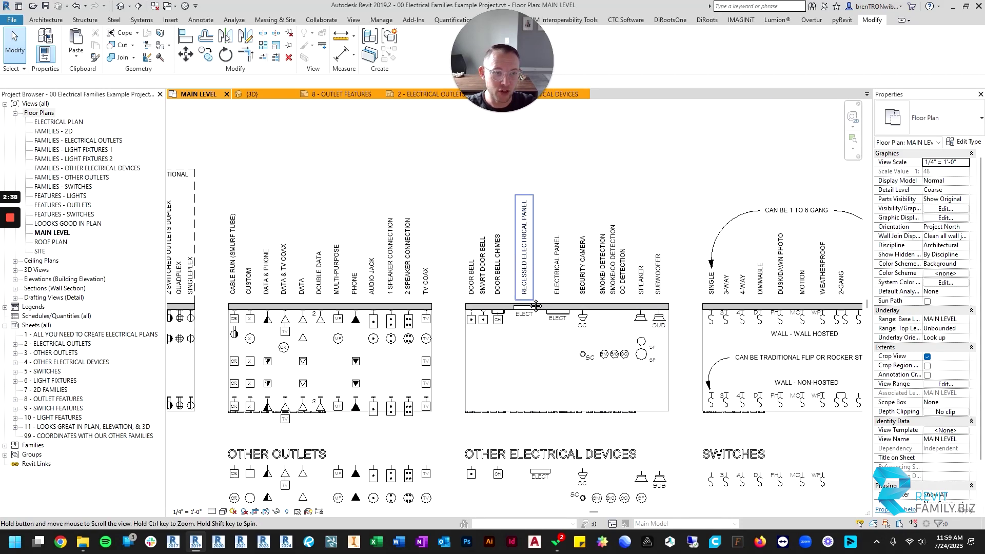
{"action": "scroll", "coordinate": [659, 291], "scroll_direction": "up", "scroll_amount": 3}
{"action": "middle_click_drag", "start_coordinate": [213, 329], "coordinate": [505, 304]}
{"action": "scroll", "coordinate": [505, 302], "scroll_direction": "up", "scroll_amount": 3}
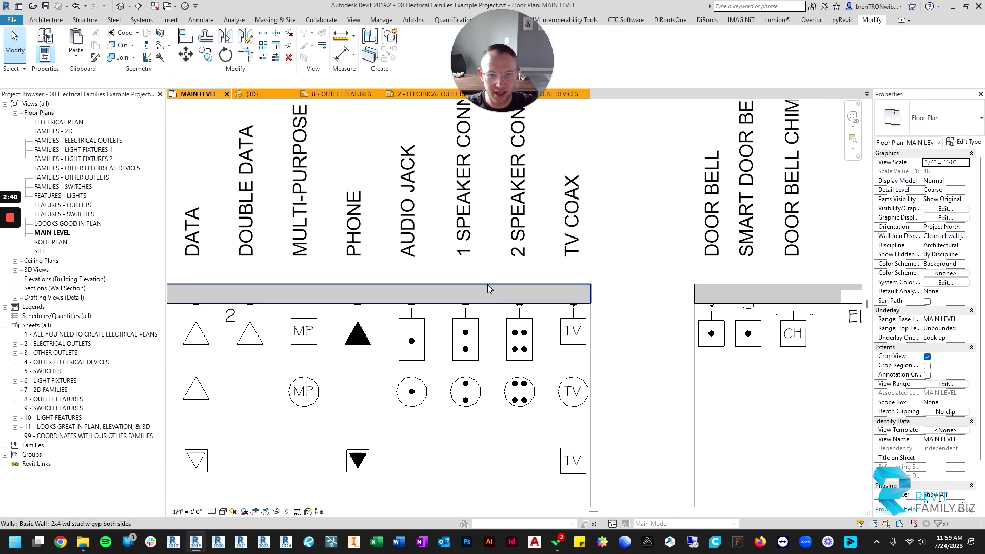
{"action": "middle_click_drag", "start_coordinate": [468, 206], "coordinate": [482, 284]}
{"action": "scroll", "coordinate": [483, 285], "scroll_direction": "down", "scroll_amount": 3}
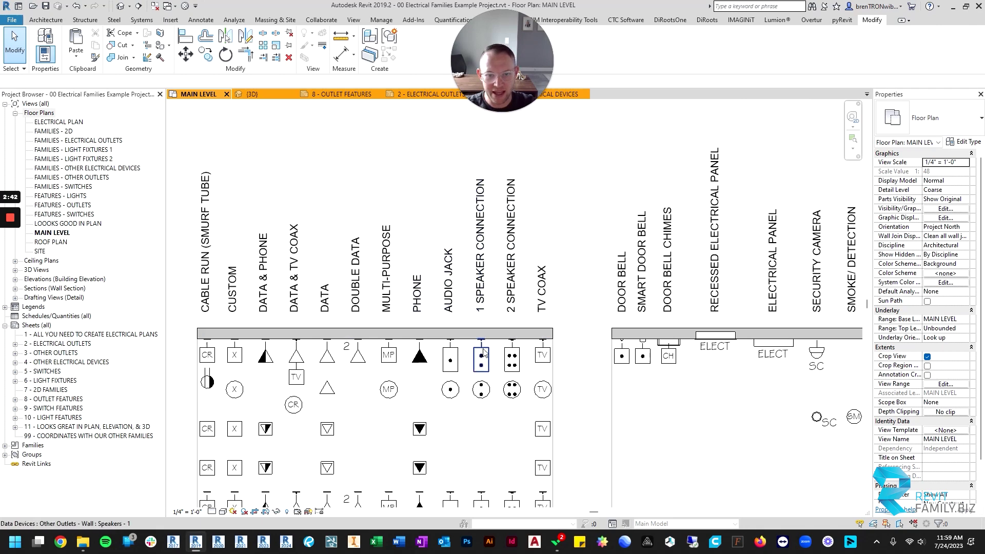
{"action": "scroll", "coordinate": [484, 353], "scroll_direction": "up", "scroll_amount": 2}
{"action": "scroll", "coordinate": [491, 352], "scroll_direction": "up", "scroll_amount": 1}
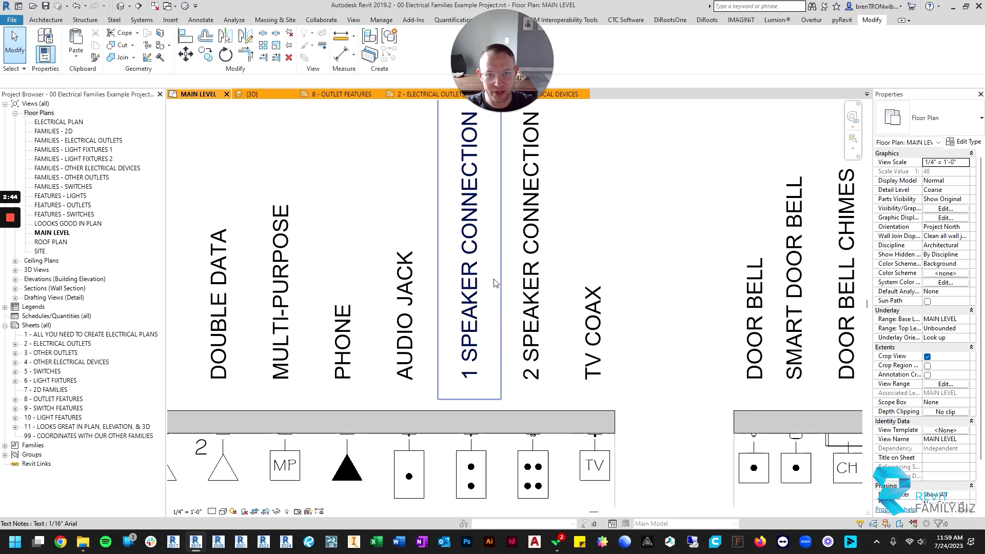
{"action": "scroll", "coordinate": [536, 284], "scroll_direction": "down", "scroll_amount": 2}
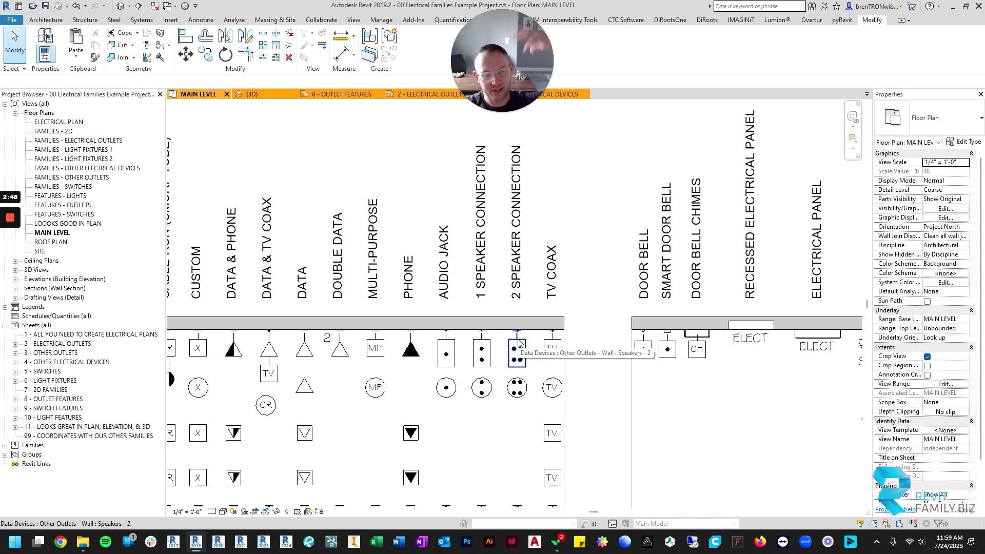
- Review the electrical layout of the whole house plan, from the garage to the Theater
{"action": "scroll", "coordinate": [529, 355], "scroll_direction": "down", "scroll_amount": 4}
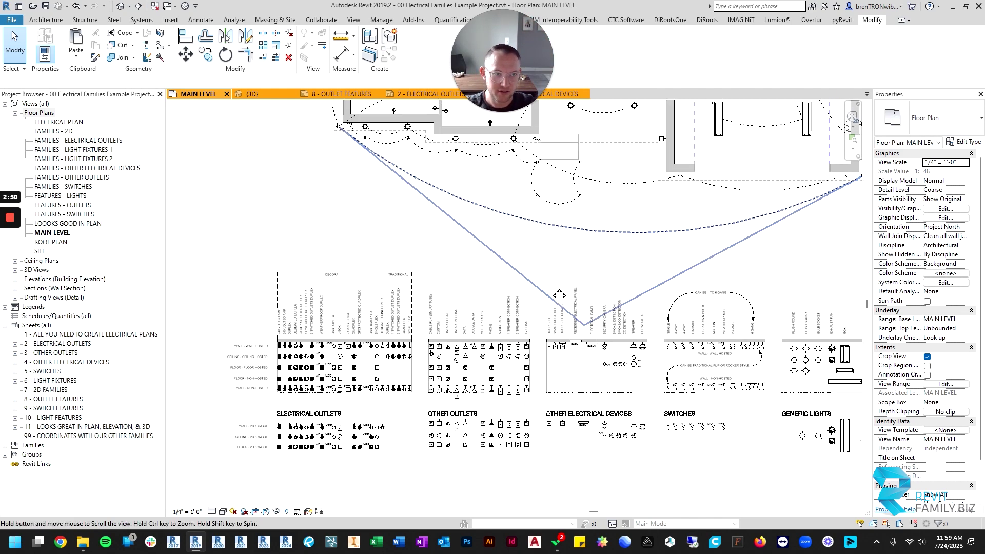
{"action": "middle_click_drag", "start_coordinate": [560, 293], "coordinate": [533, 355]}
{"action": "scroll", "coordinate": [528, 161], "scroll_direction": "up", "scroll_amount": 2}
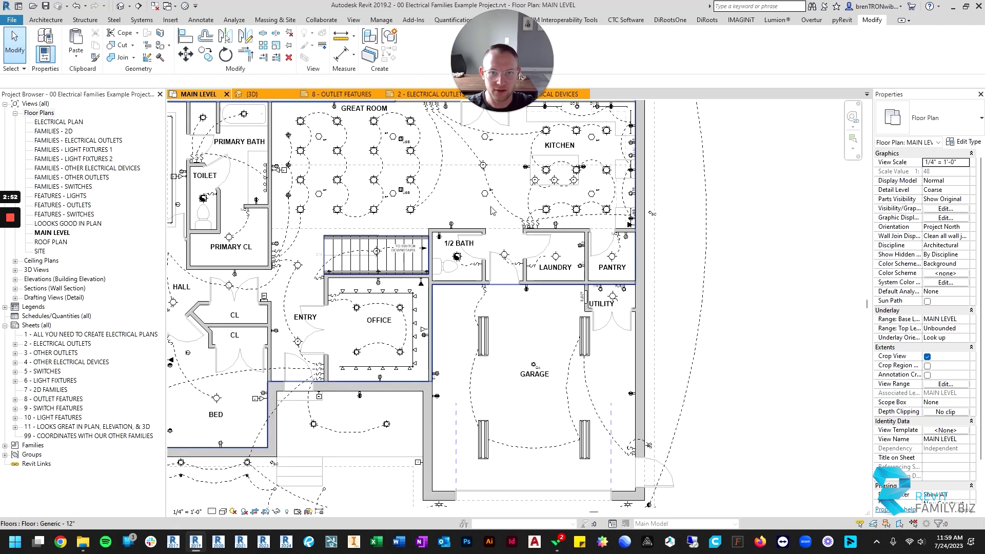
{"action": "middle_click_drag", "start_coordinate": [480, 203], "coordinate": [550, 310]}
{"action": "scroll", "coordinate": [550, 307], "scroll_direction": "down", "scroll_amount": 2}
{"action": "middle_click_drag", "start_coordinate": [593, 360], "coordinate": [608, 332]}
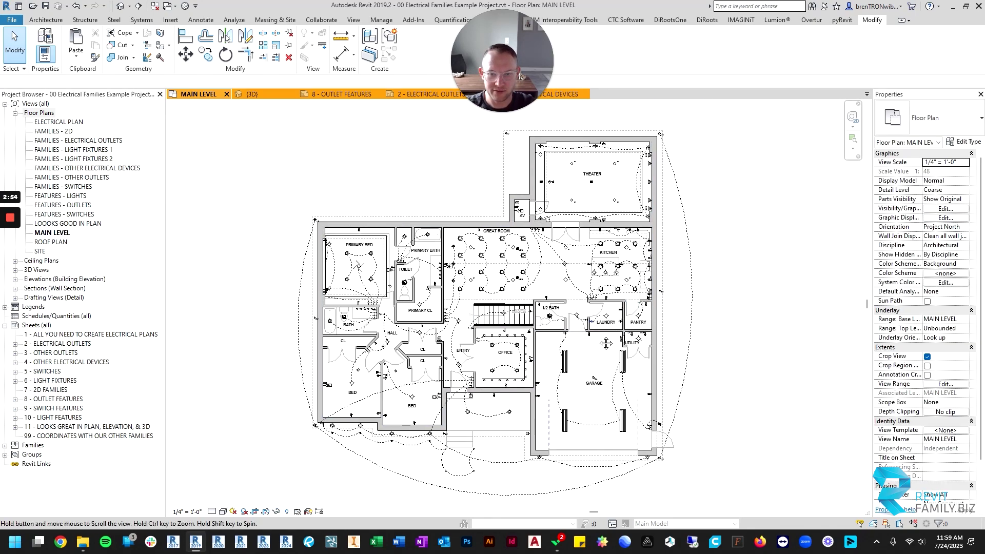
{"action": "middle_click_drag", "start_coordinate": [552, 399], "coordinate": [566, 359]}
- Go back over the Other Electrical Devices symbols from door bell to subwoofer in the group below the house
{"action": "scroll", "coordinate": [591, 401], "scroll_direction": "down", "scroll_amount": 1}
{"action": "middle_click_drag", "start_coordinate": [510, 498], "coordinate": [516, 317]}
{"action": "scroll", "coordinate": [511, 356], "scroll_direction": "up", "scroll_amount": 5}
{"action": "scroll", "coordinate": [497, 362], "scroll_direction": "up", "scroll_amount": 2}
{"action": "scroll", "coordinate": [530, 308], "scroll_direction": "down", "scroll_amount": 2}
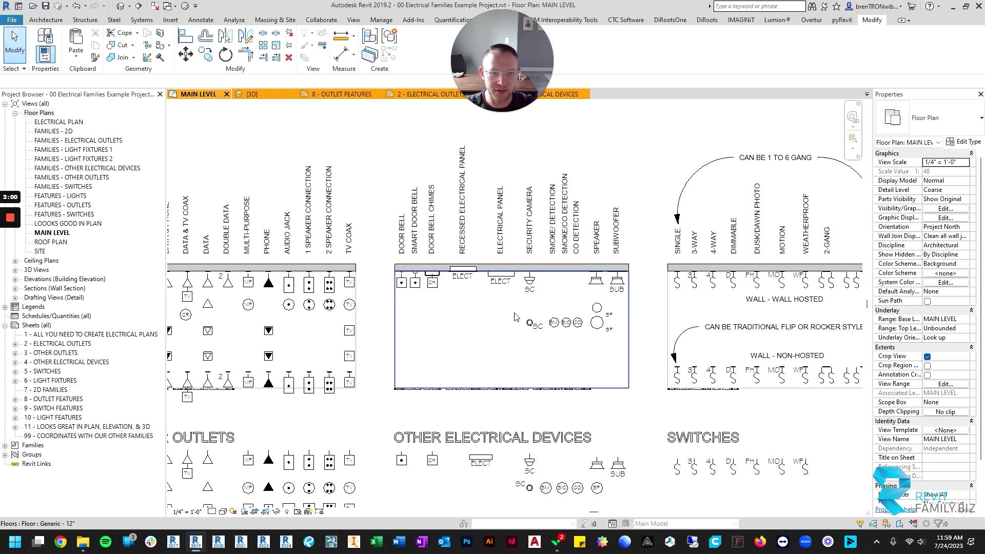
{"action": "scroll", "coordinate": [515, 316], "scroll_direction": "up", "scroll_amount": 2}
- Inspect the door bell chime symbol on the closet wall near the entry, finishing with an overview of the plan
{"action": "scroll", "coordinate": [515, 316], "scroll_direction": "down", "scroll_amount": 5}
{"action": "middle_click_drag", "start_coordinate": [495, 261], "coordinate": [487, 400]}
{"action": "scroll", "coordinate": [464, 280], "scroll_direction": "up", "scroll_amount": 5}
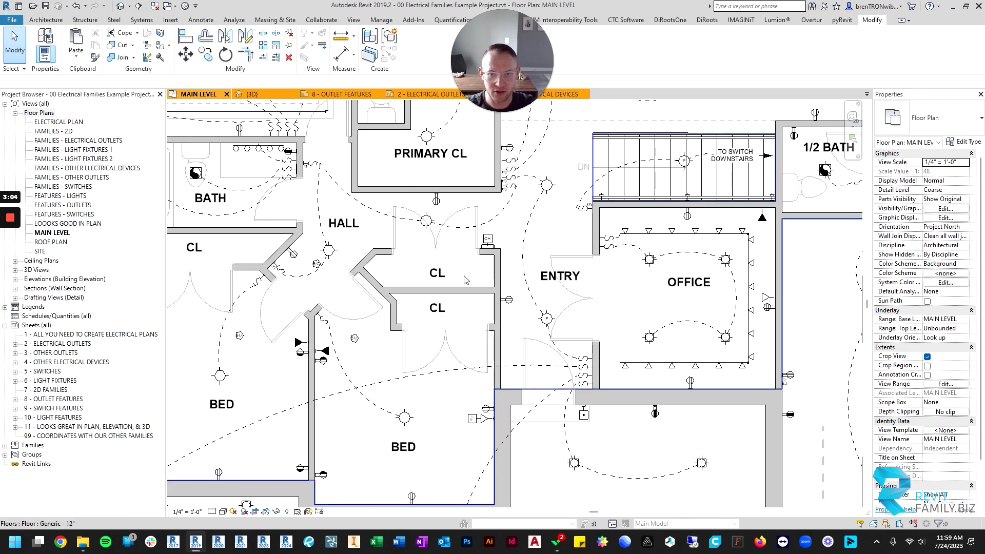
{"action": "scroll", "coordinate": [518, 426], "scroll_direction": "up", "scroll_amount": 3}
{"action": "middle_click_drag", "start_coordinate": [460, 190], "coordinate": [570, 403]}
{"action": "scroll", "coordinate": [595, 317], "scroll_direction": "up", "scroll_amount": 3}
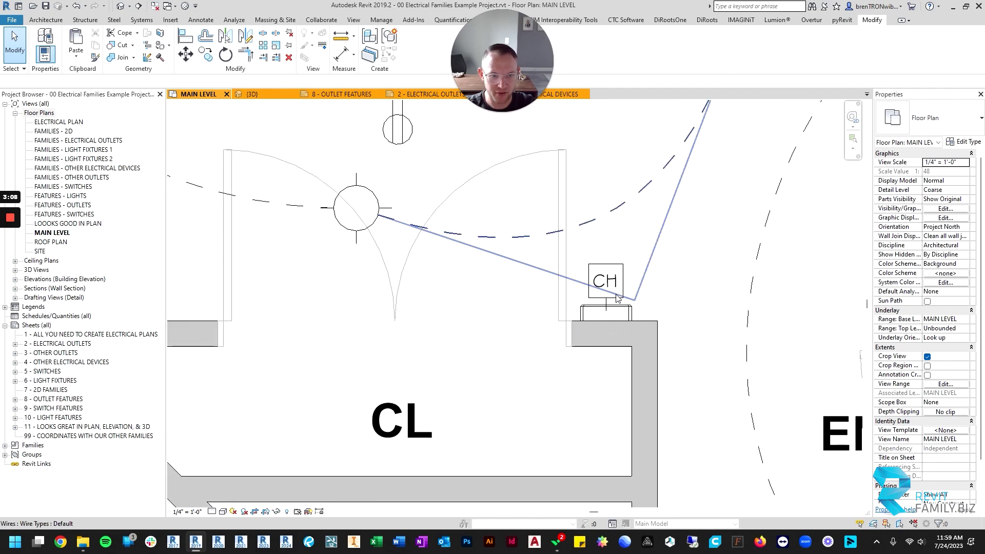
{"action": "scroll", "coordinate": [615, 310], "scroll_direction": "down", "scroll_amount": 6}
{"action": "scroll", "coordinate": [626, 306], "scroll_direction": "down", "scroll_amount": 5}
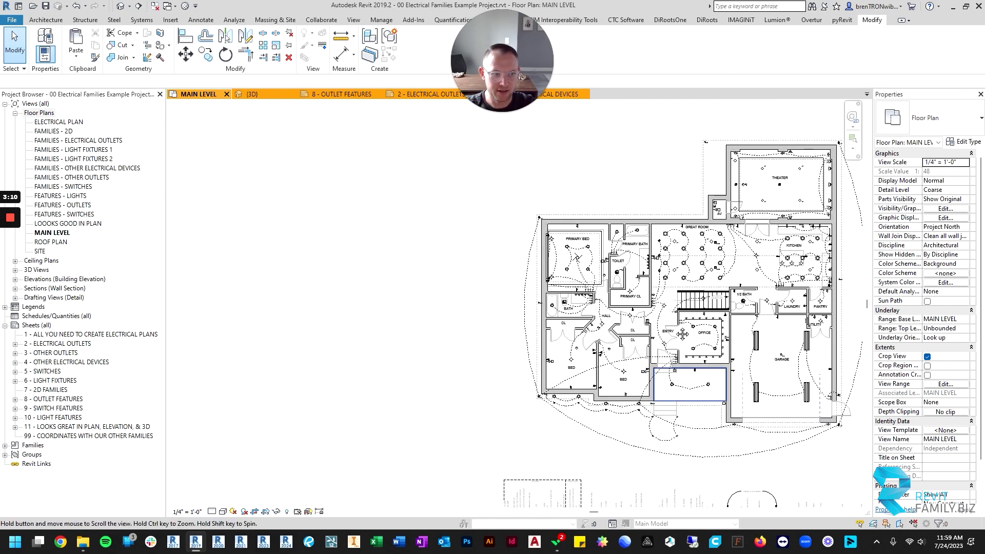
{"action": "middle_click_drag", "start_coordinate": [542, 307], "coordinate": [536, 295]}
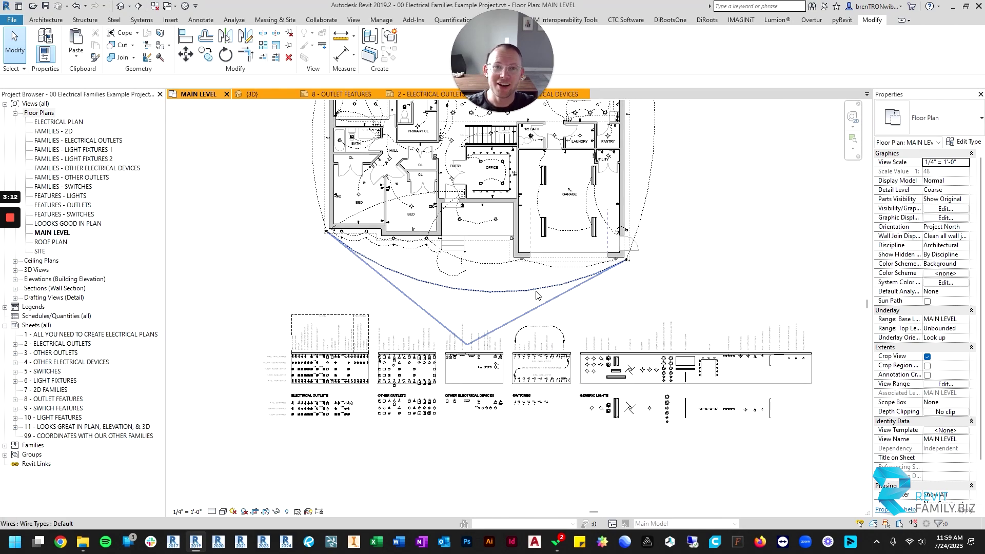